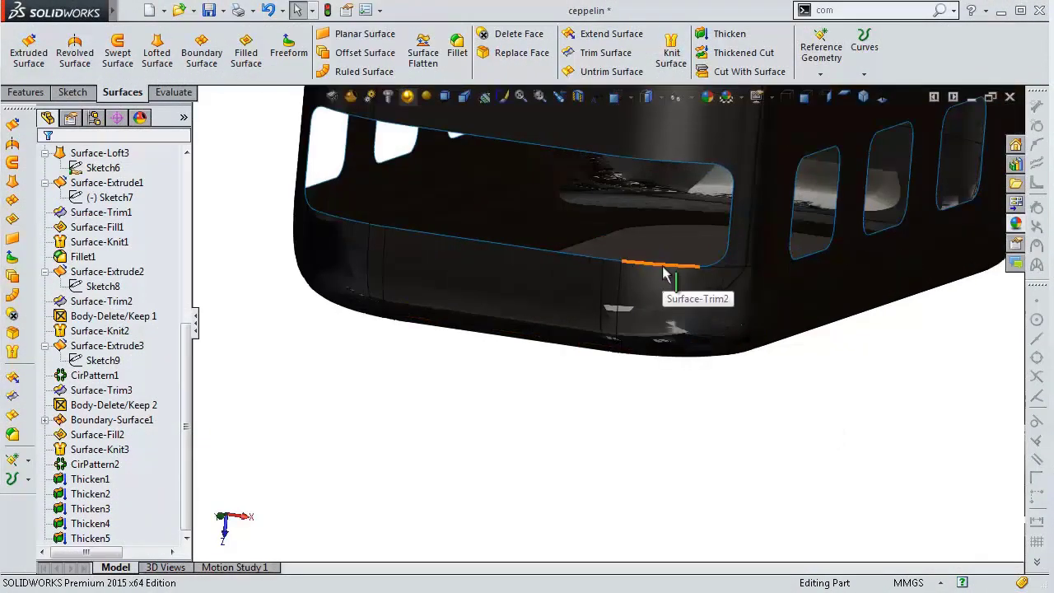
Inspect the window-opening edges and the existing fill surface, then clear the selection.
left_click(662, 270)
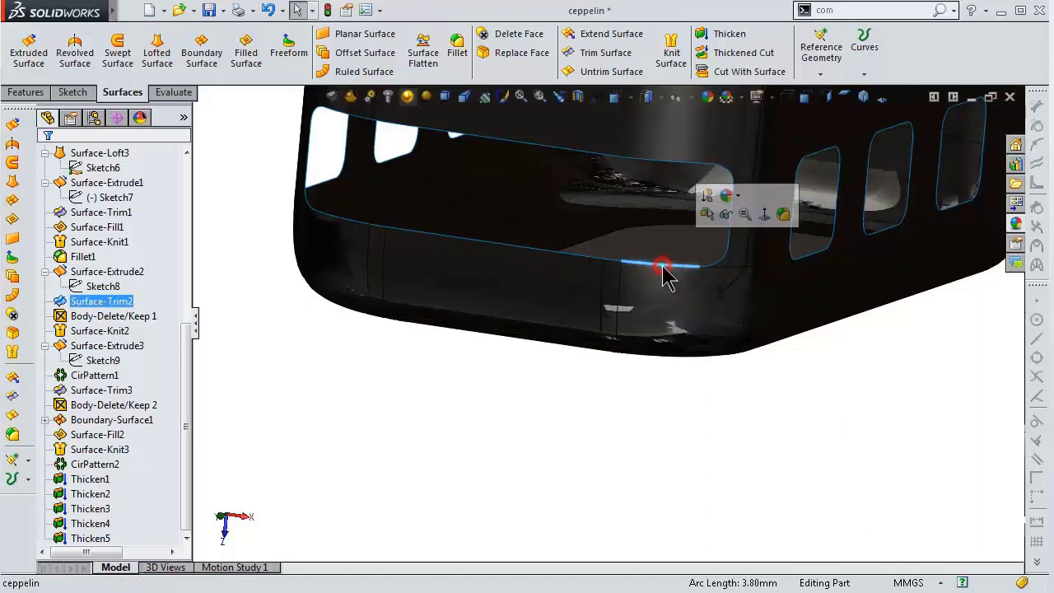
left_click(611, 260, "ctrl")
left_click(584, 257, "ctrl")
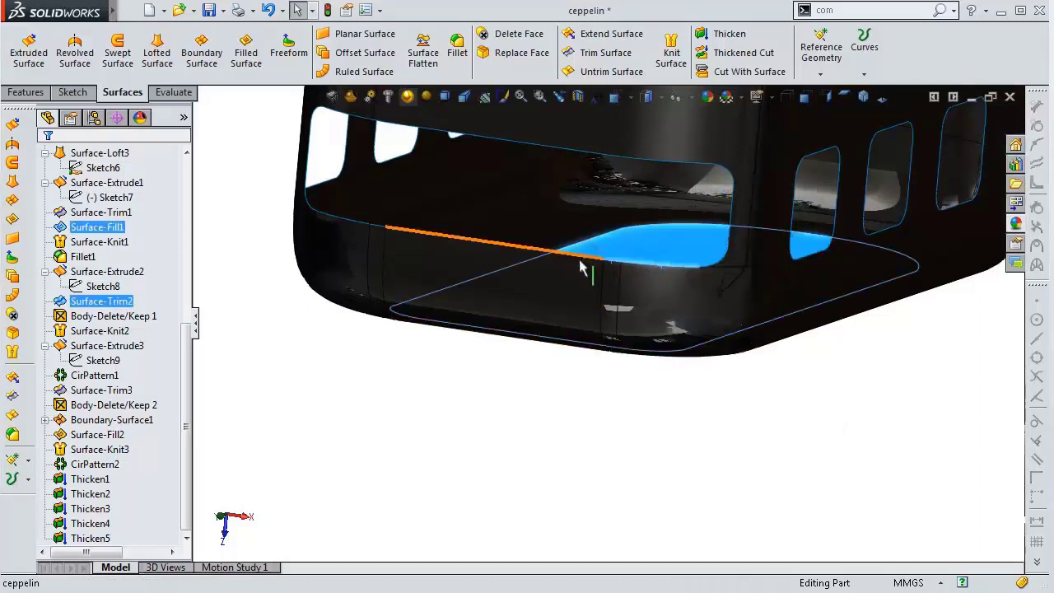
left_click(251, 191)
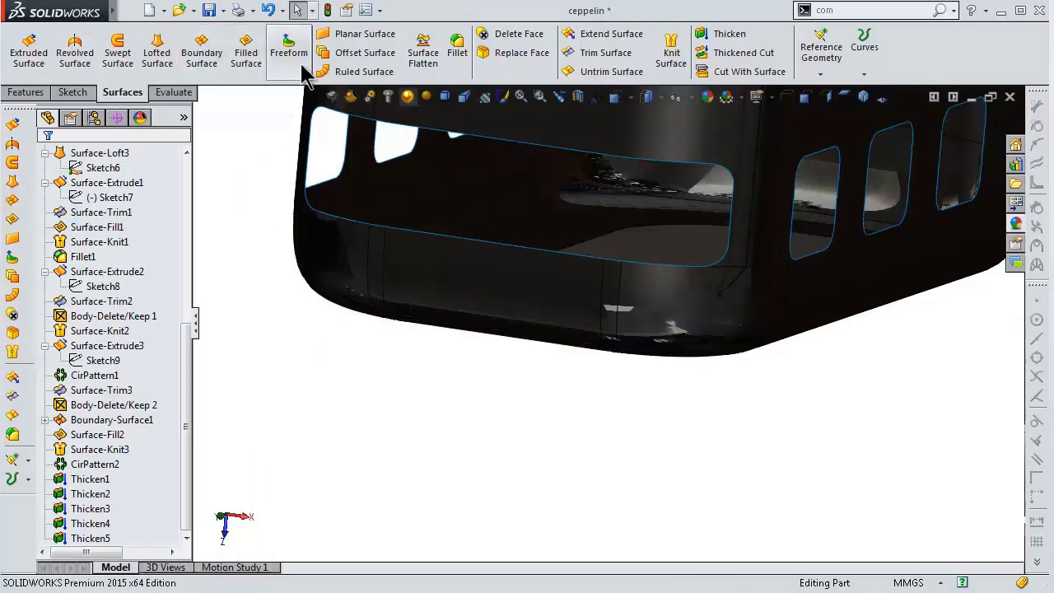
Start a Filled Surface and add the front window's lower and upper rim edges to the patch boundary.
left_click(249, 56)
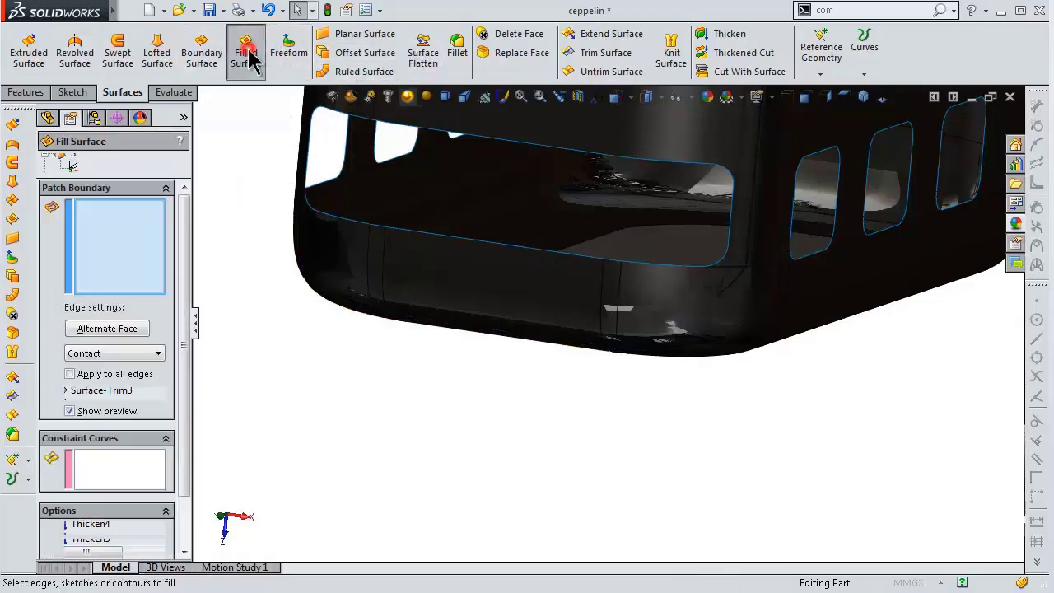
scroll(718, 298, "down", 3)
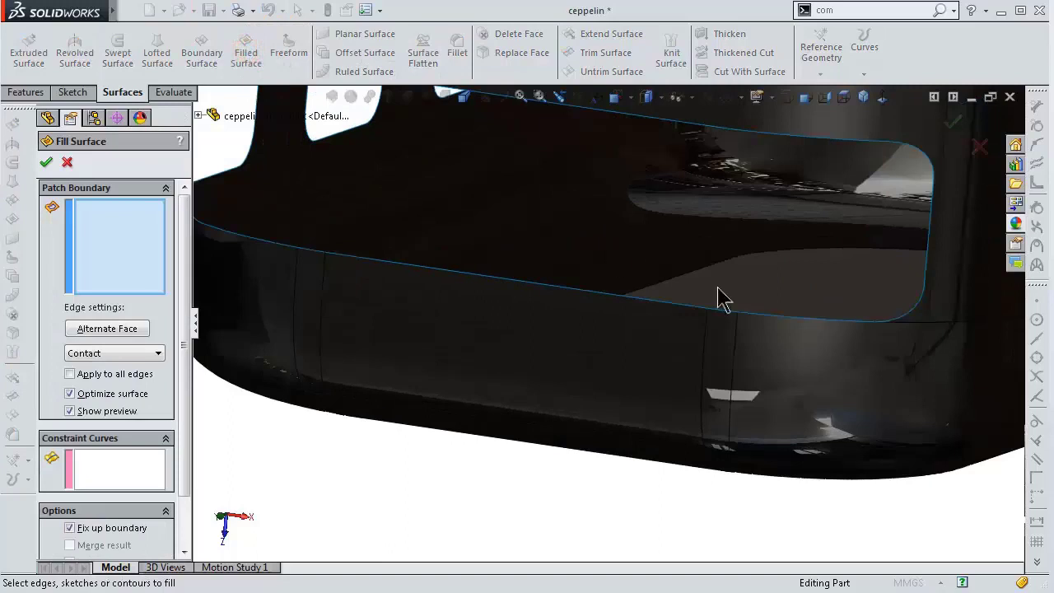
left_click(835, 322)
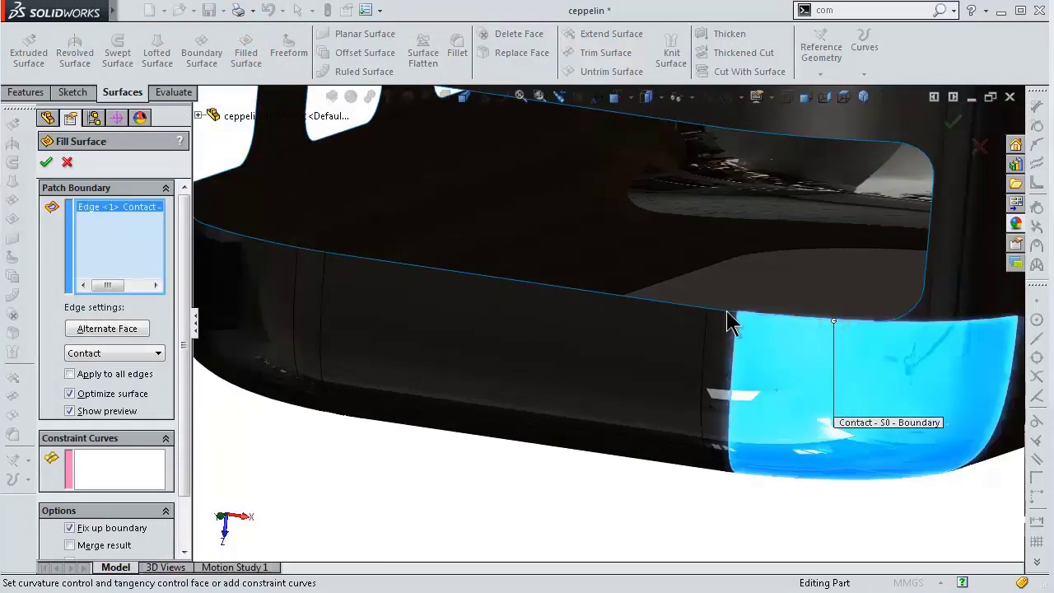
left_click(726, 313)
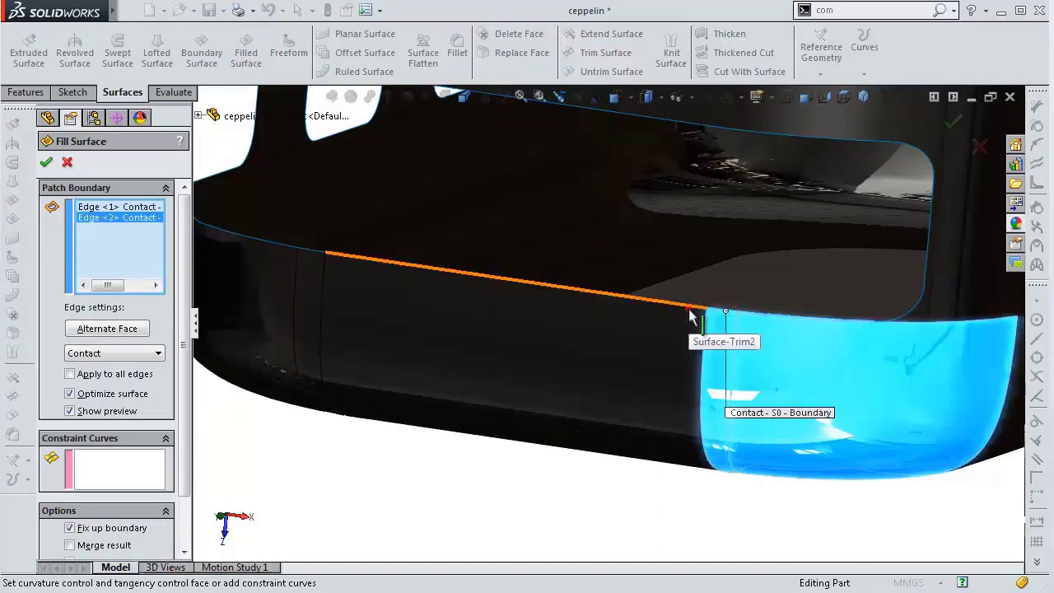
left_click(690, 316)
scroll(472, 283, "up", 2)
scroll(440, 304, "down", 3)
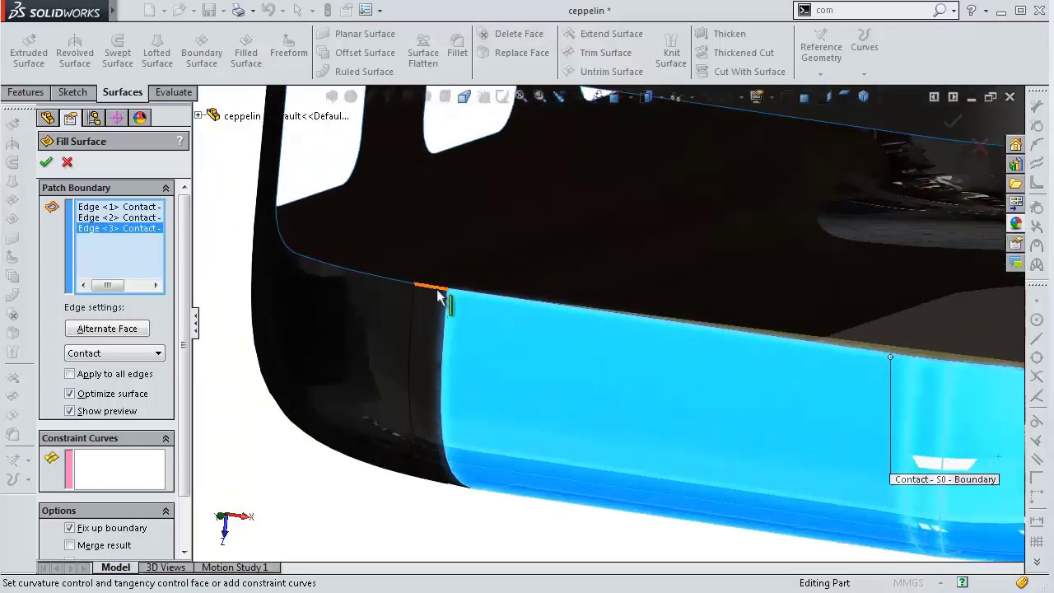
left_click(436, 289)
left_click(392, 280)
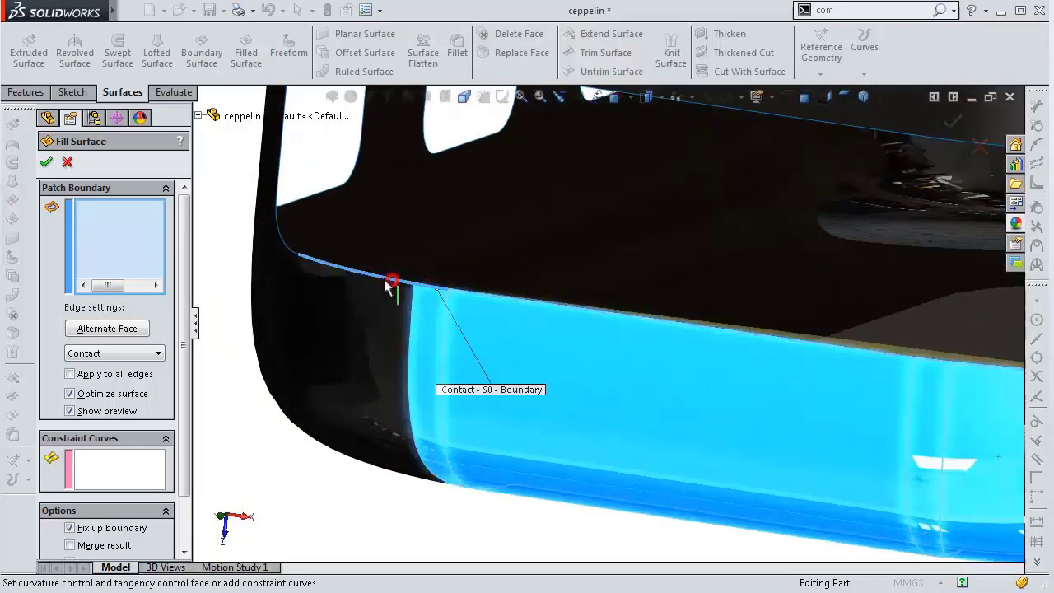
left_click(301, 260)
Add the remaining corner arc and right-side edges to complete the eleven-edge boundary.
middle_click_drag(295, 254, 511, 247)
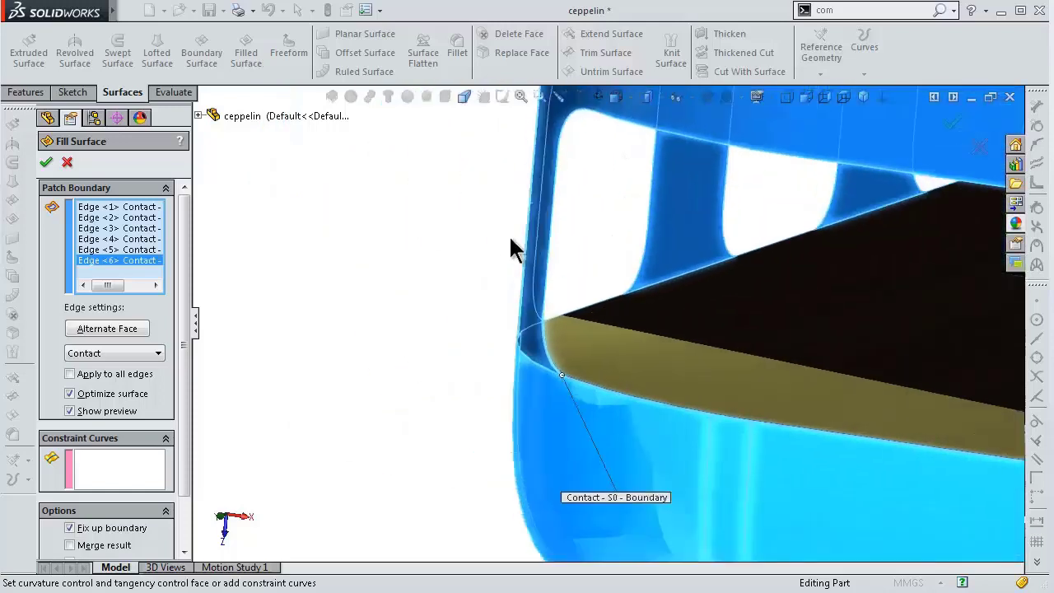
left_click(549, 298)
middle_click_drag(550, 292, 561, 226)
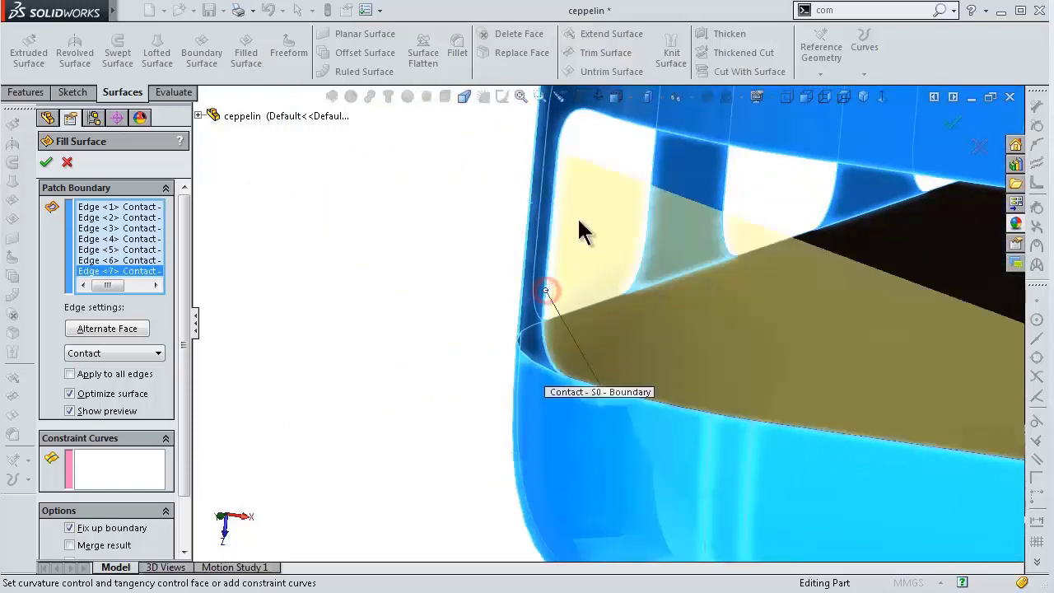
left_click(560, 226)
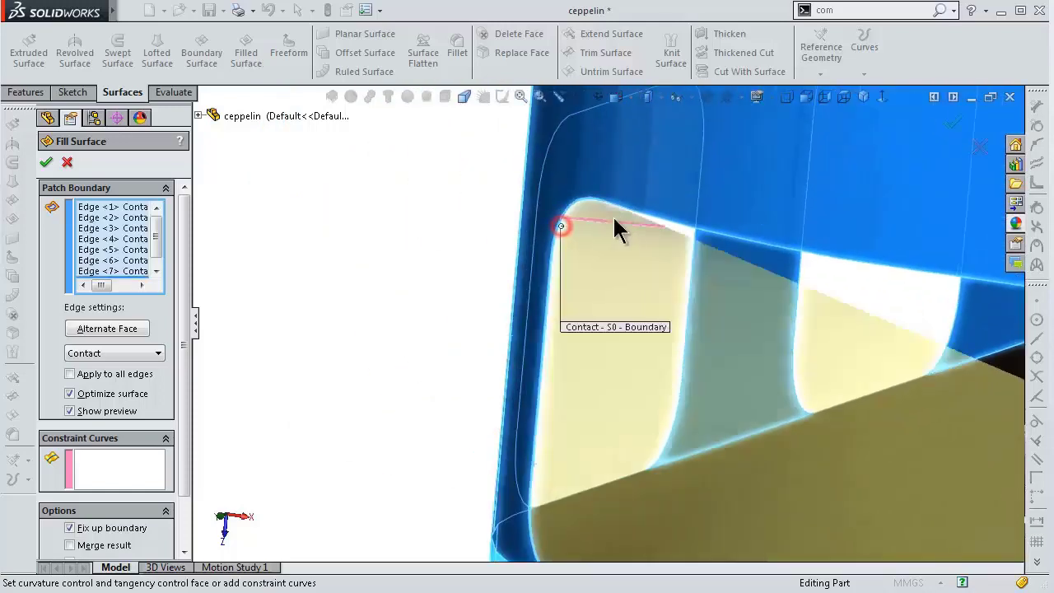
left_click(657, 224)
middle_click_drag(658, 227, 817, 385)
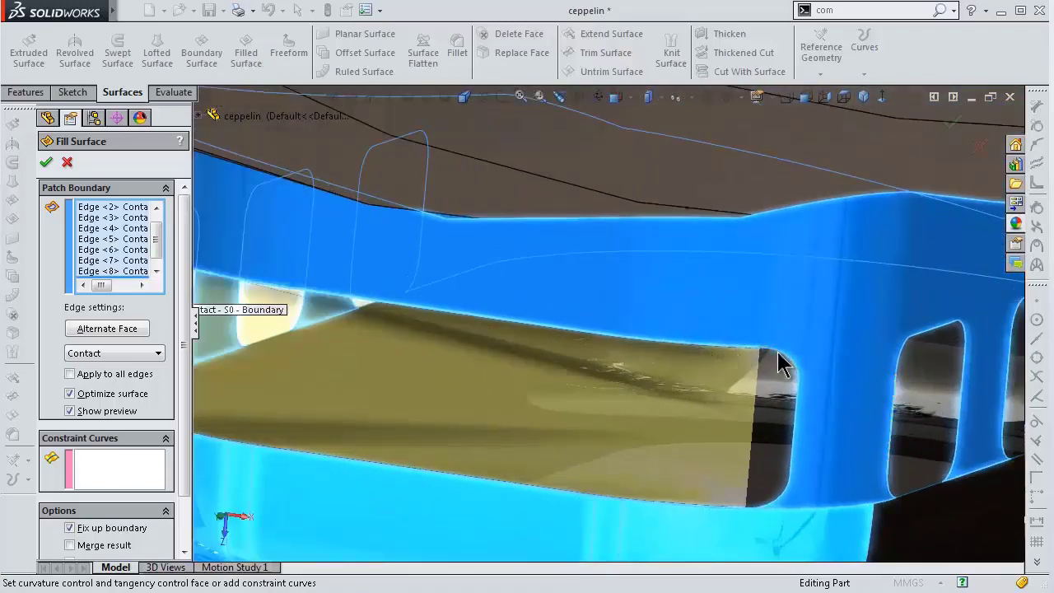
left_click(782, 356)
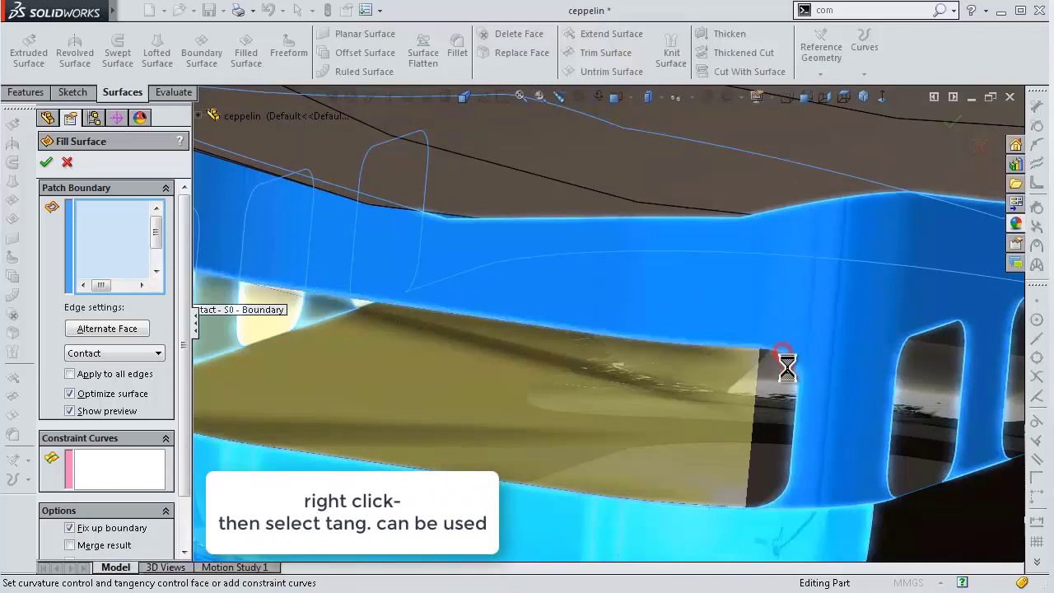
left_click(795, 420)
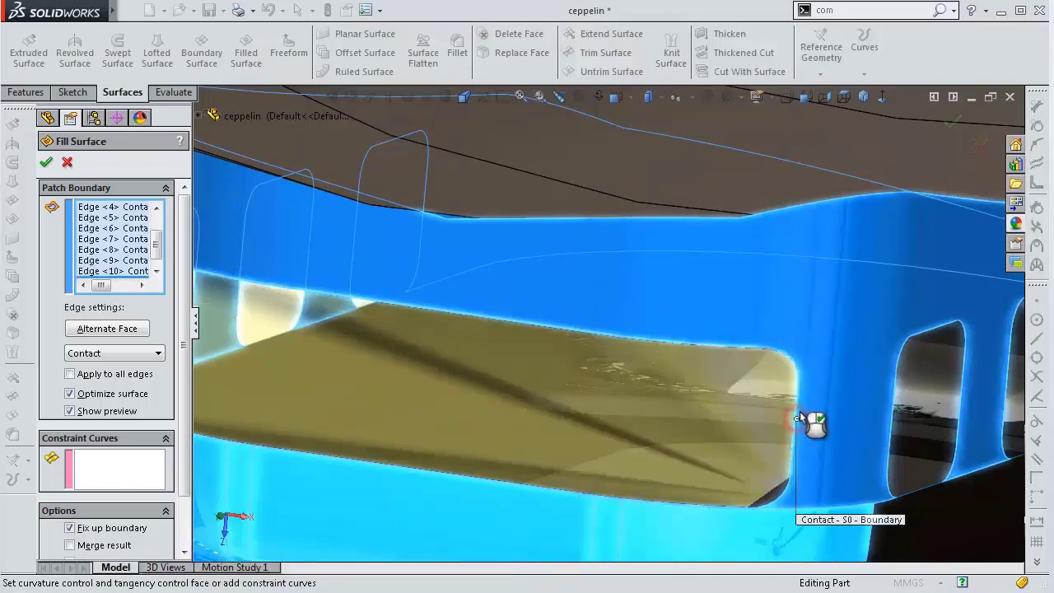
left_click(782, 508)
Set the boundary edges to Tangent contact and accept the front window patch.
scroll(790, 504, "up", 5)
middle_click_drag(799, 501, 593, 438)
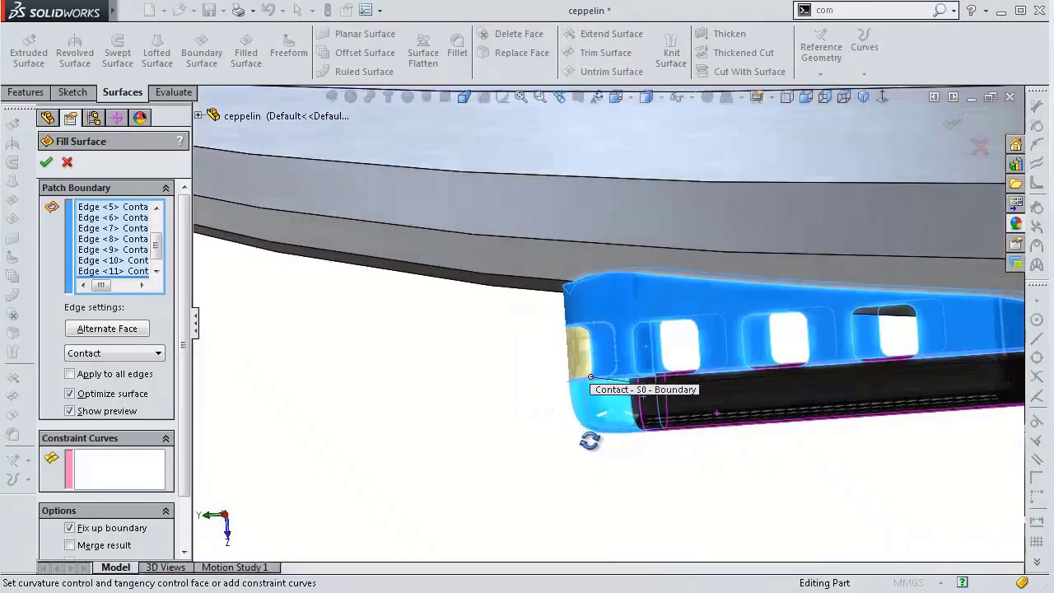
scroll(618, 403, "down", 3)
scroll(576, 371, "down", 4)
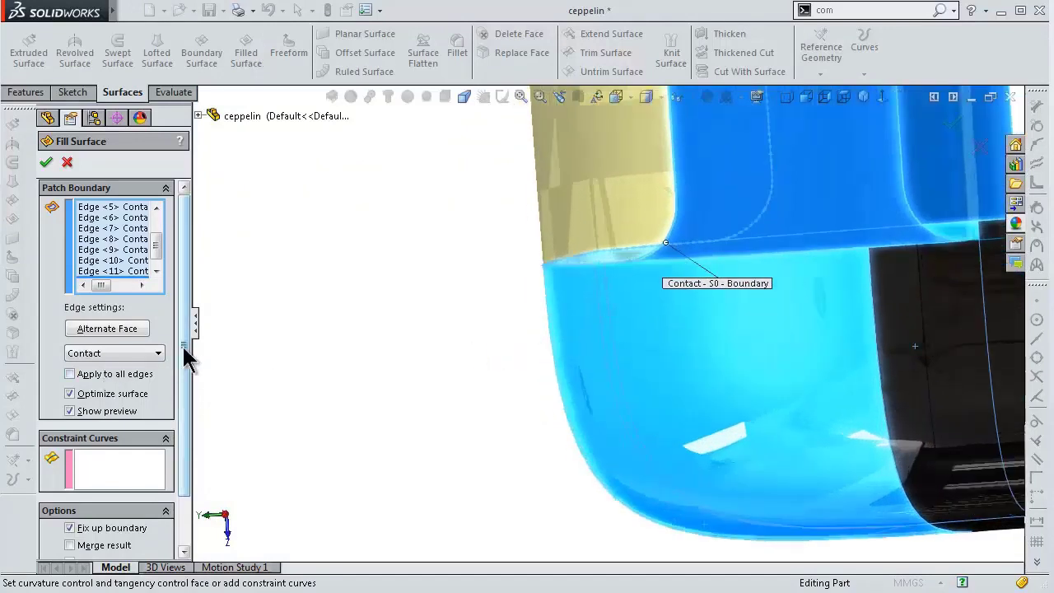
left_click_drag(186, 354, 191, 444)
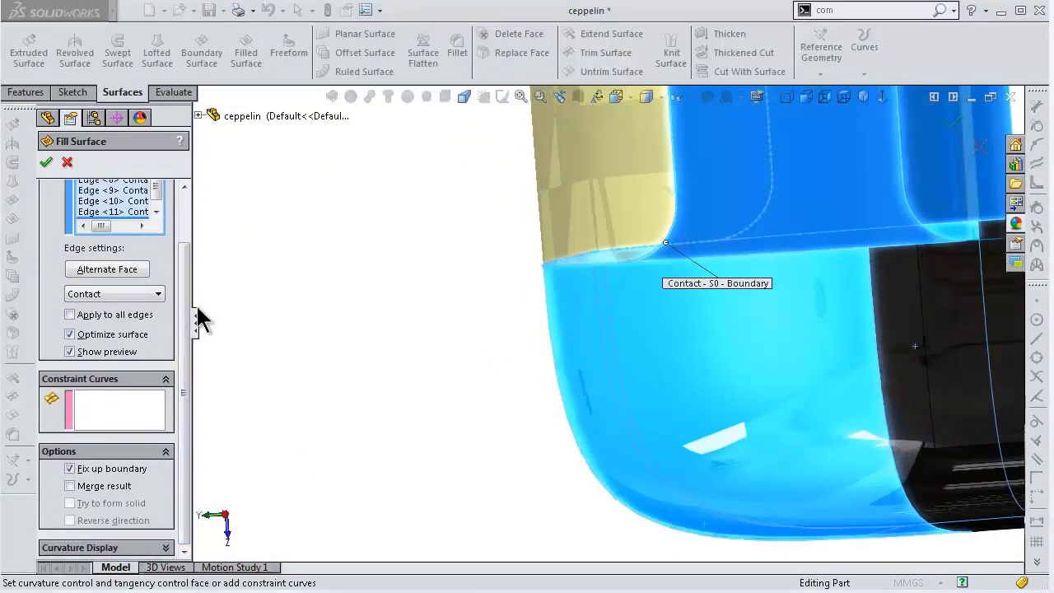
left_click_drag(189, 318, 193, 252)
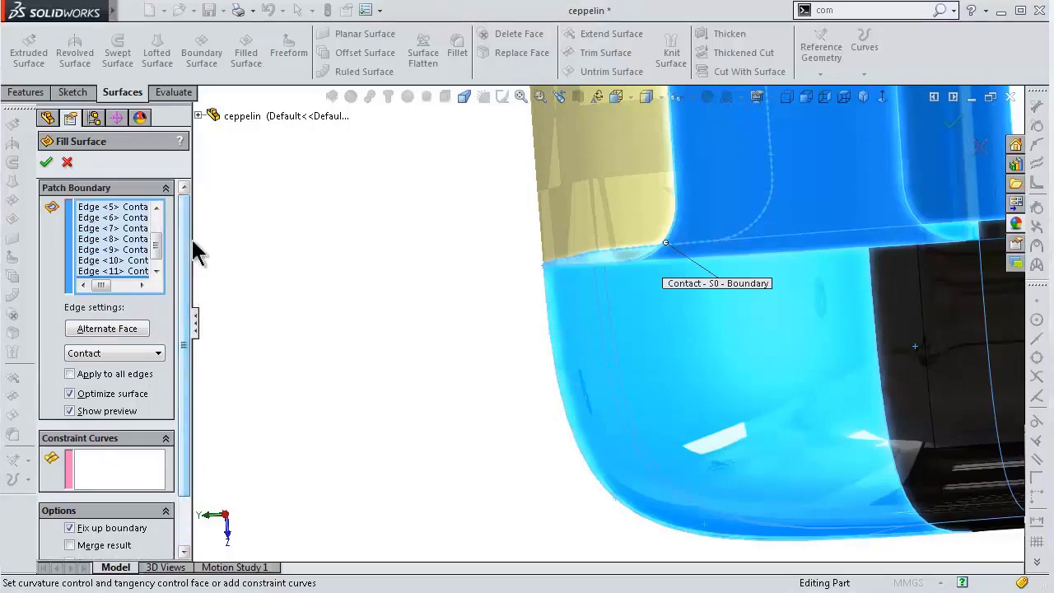
middle_click_drag(409, 301, 399, 276)
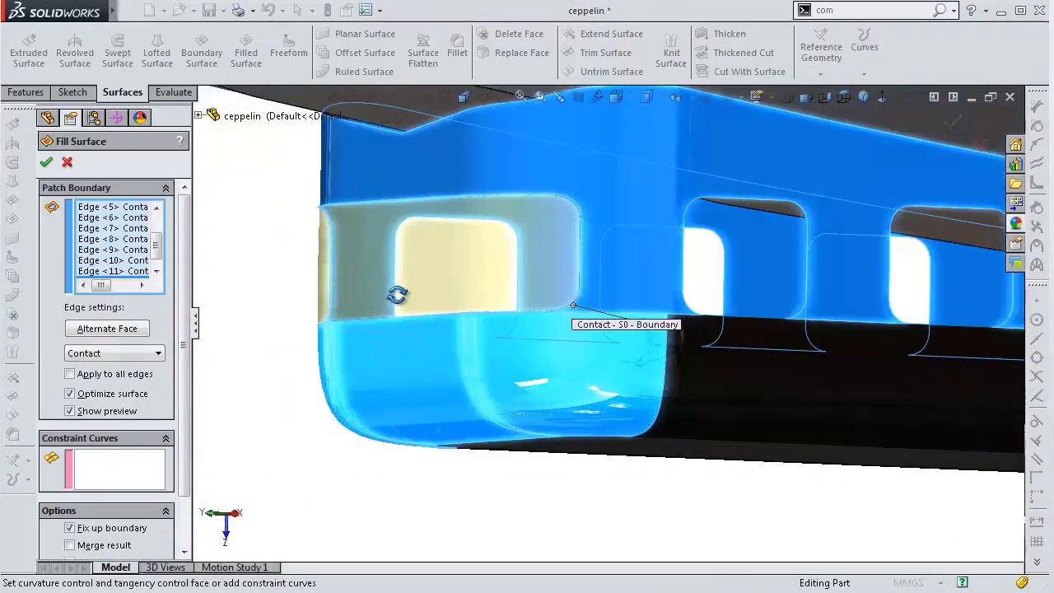
middle_click_drag(400, 275, 412, 311)
scroll(356, 257, "down", 3)
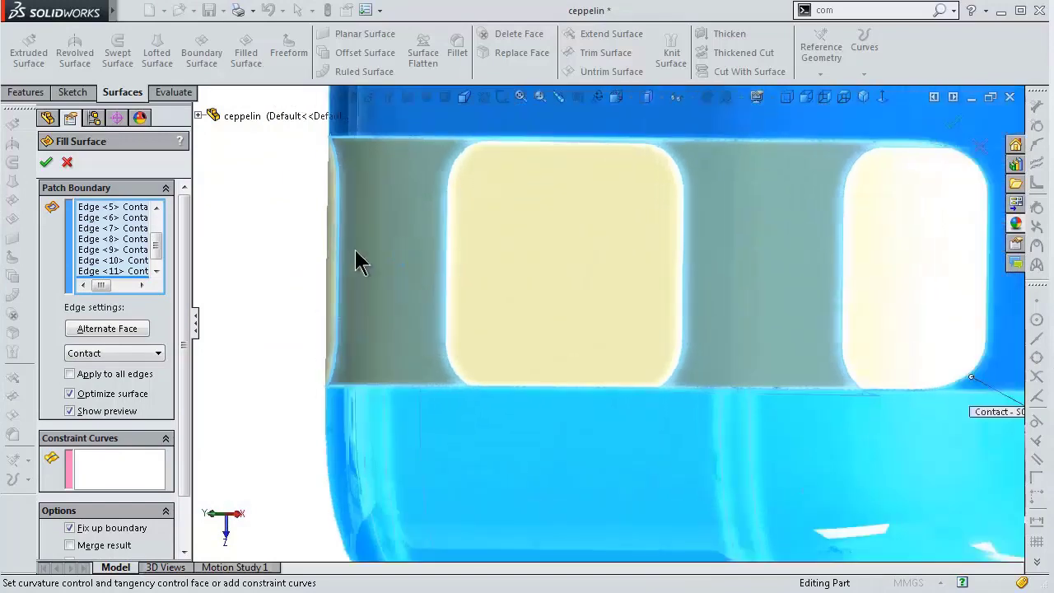
scroll(362, 259, "up", 2)
left_click(143, 354)
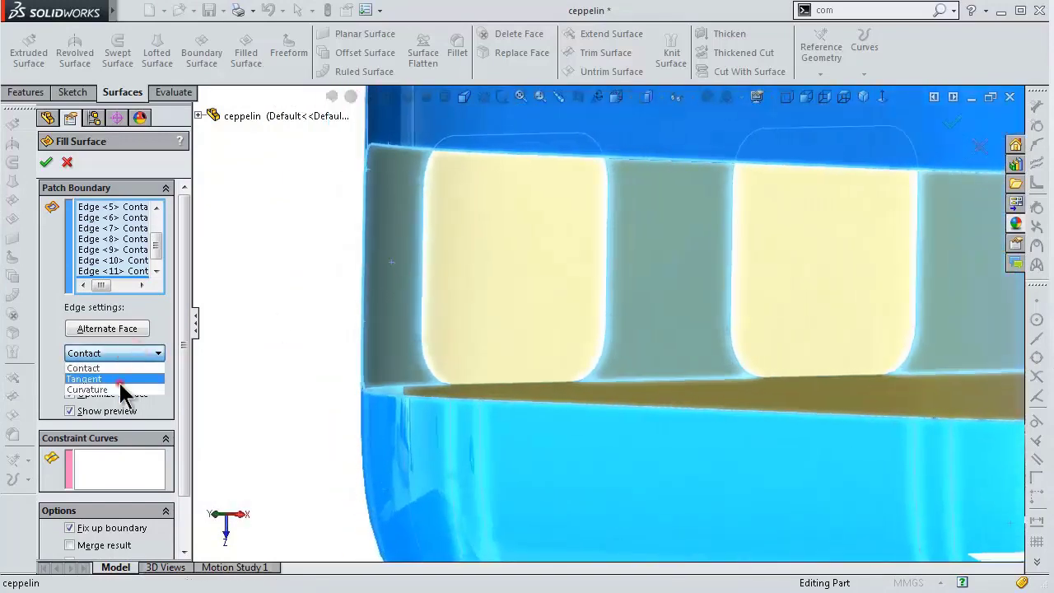
left_click(119, 378)
mouse_move(219, 362)
middle_mouse_down()
mouse_move(464, 362)
mouse_move(619, 324)
middle_mouse_up()
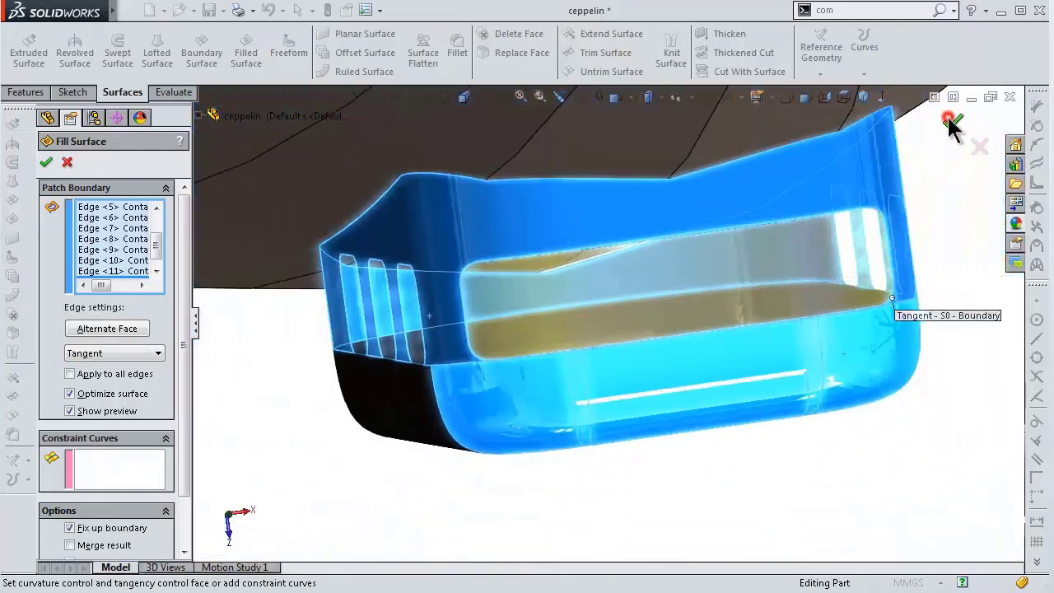
left_click(953, 122)
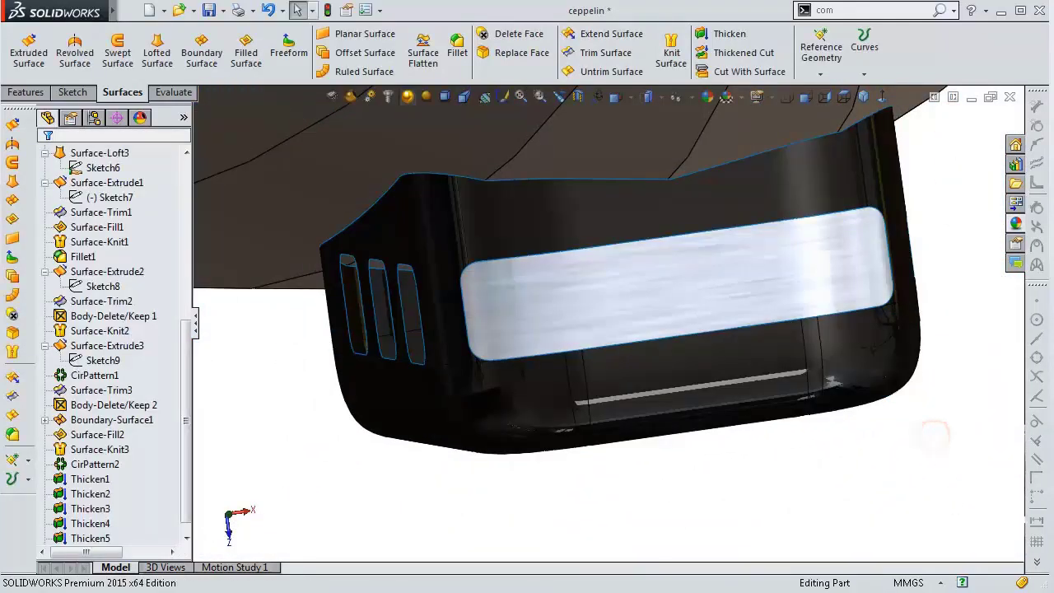
Orbit and zoom the view toward the gondola's side window openings.
mouse_move(929, 394)
middle_mouse_down()
mouse_move(890, 386)
mouse_move(746, 289)
middle_mouse_up()
scroll(746, 289, "down", 3)
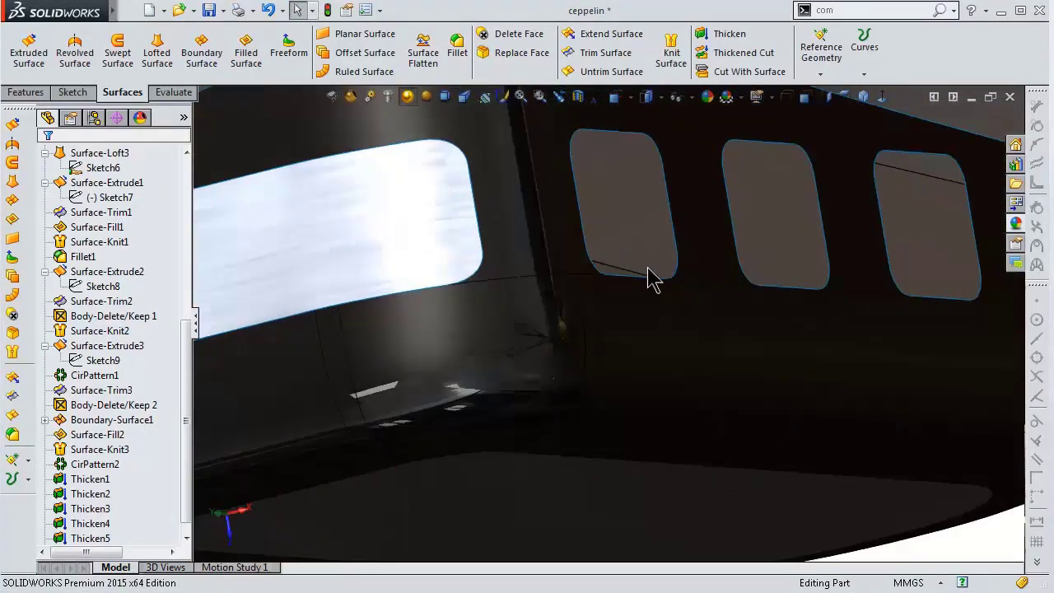
mouse_move(650, 277)
middle_mouse_down()
mouse_move(635, 315)
mouse_move(713, 324)
mouse_move(748, 310)
mouse_move(810, 325)
mouse_move(807, 301)
mouse_move(706, 301)
mouse_move(597, 353)
mouse_move(605, 300)
middle_mouse_up()
scroll(613, 300, "down", 2)
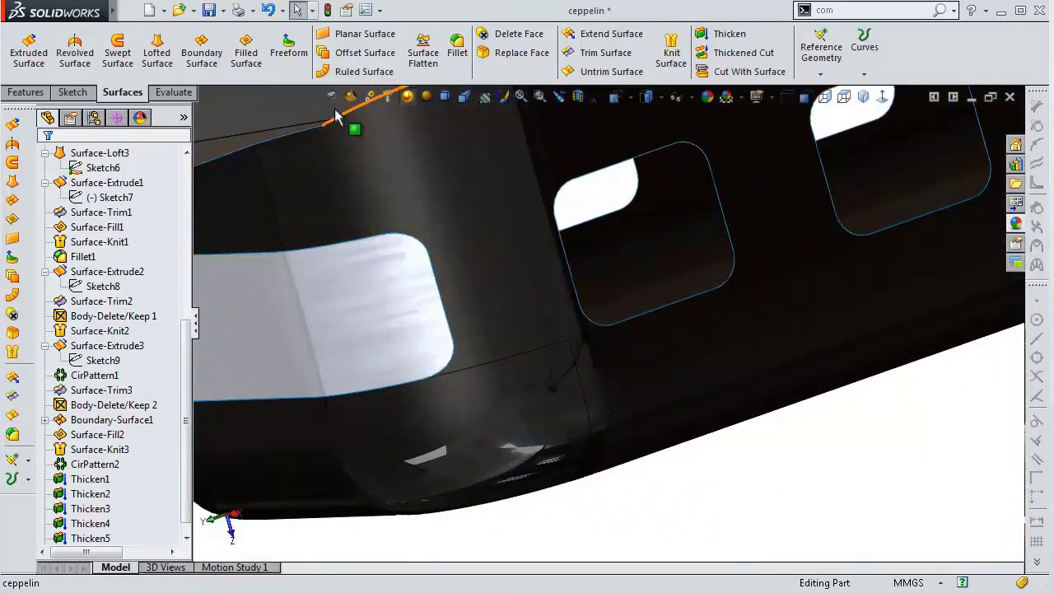
Start a Filled Surface and pick the side window's bottom, top, corner and left edges as boundary.
left_click(246, 49)
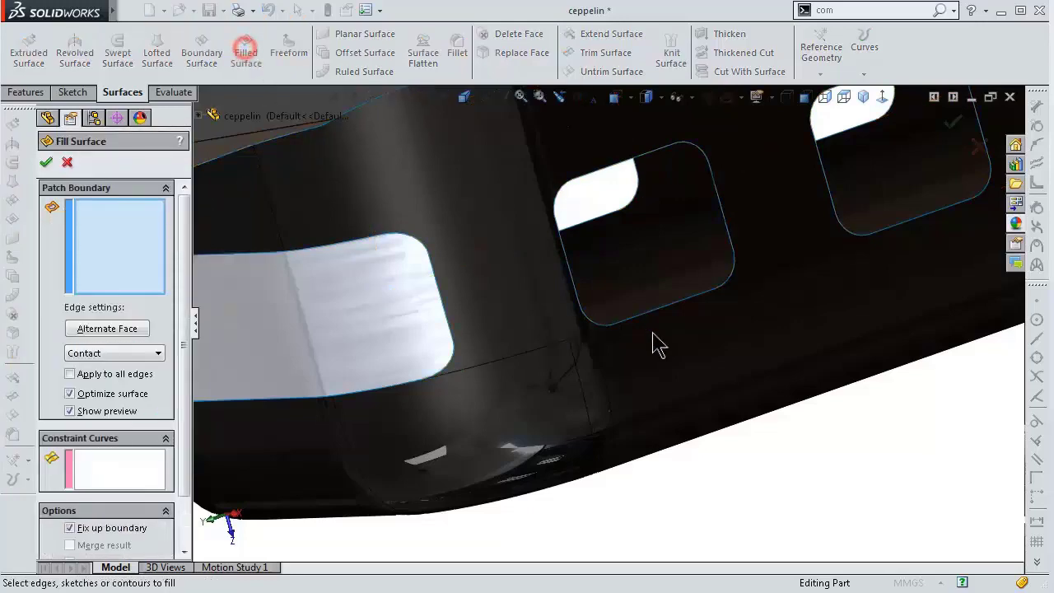
left_click(683, 302)
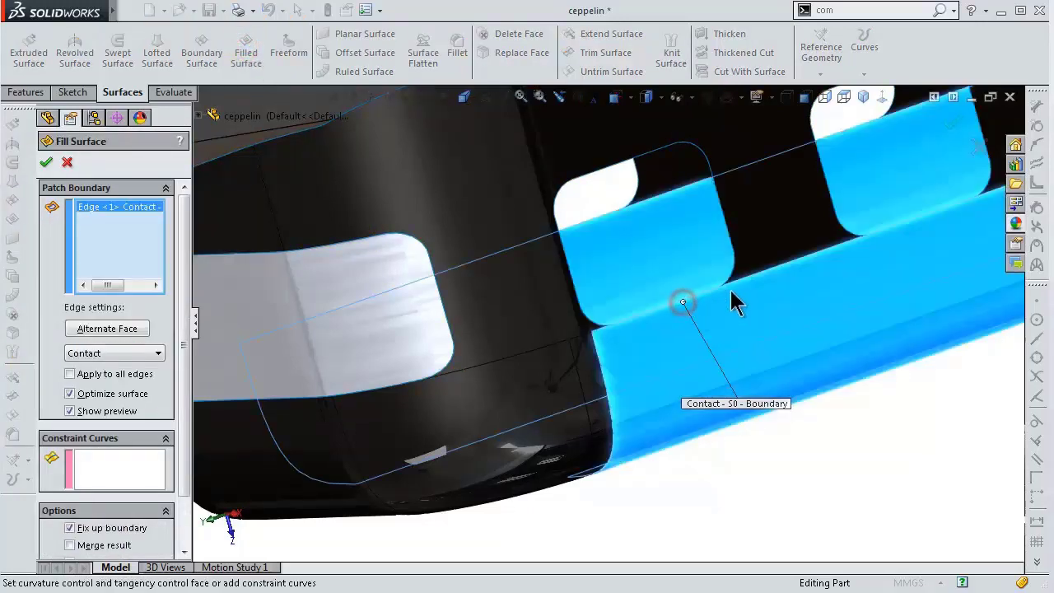
left_click(731, 278)
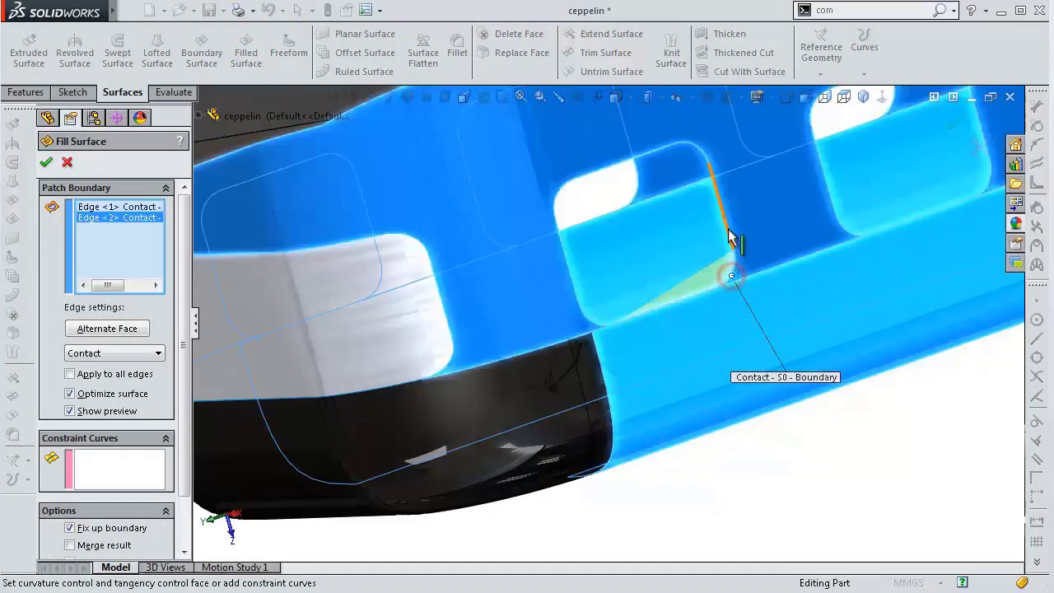
left_click(699, 148)
left_click(659, 146)
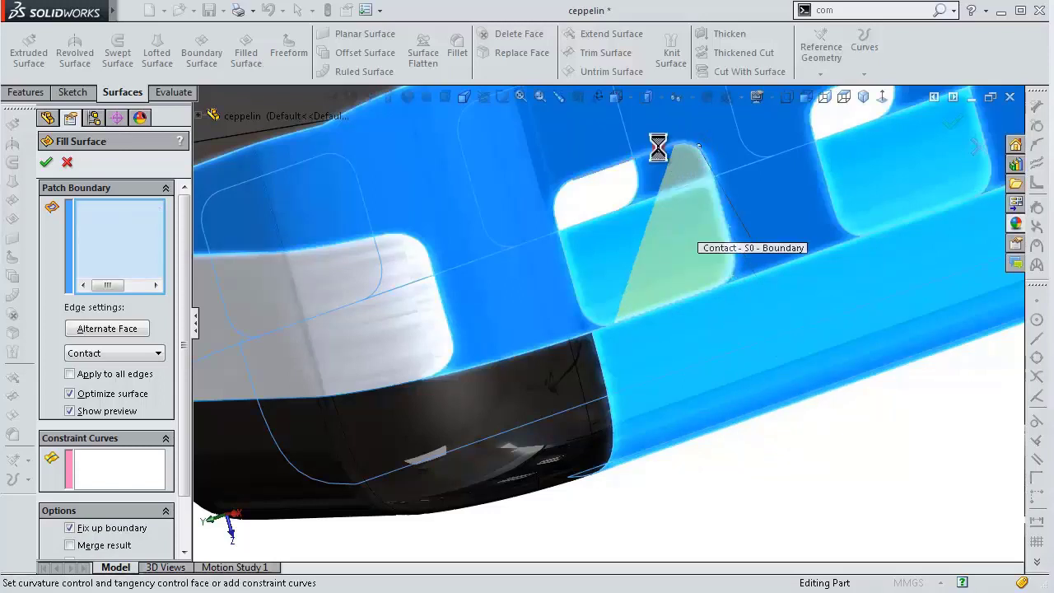
left_click(566, 183)
left_click(559, 238)
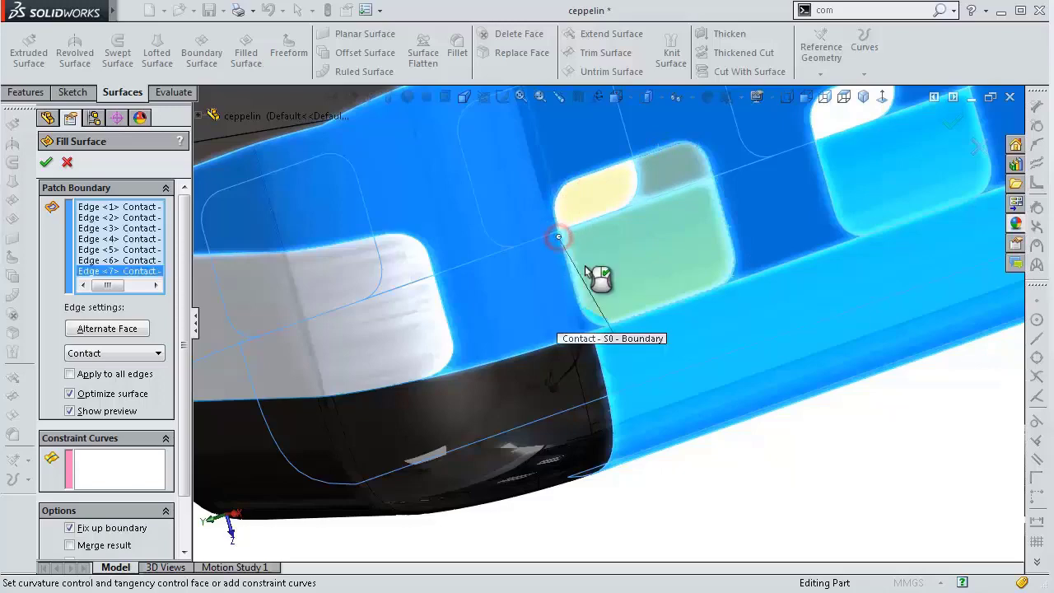
scroll(593, 313, "down", 5)
scroll(593, 321, "down", 2)
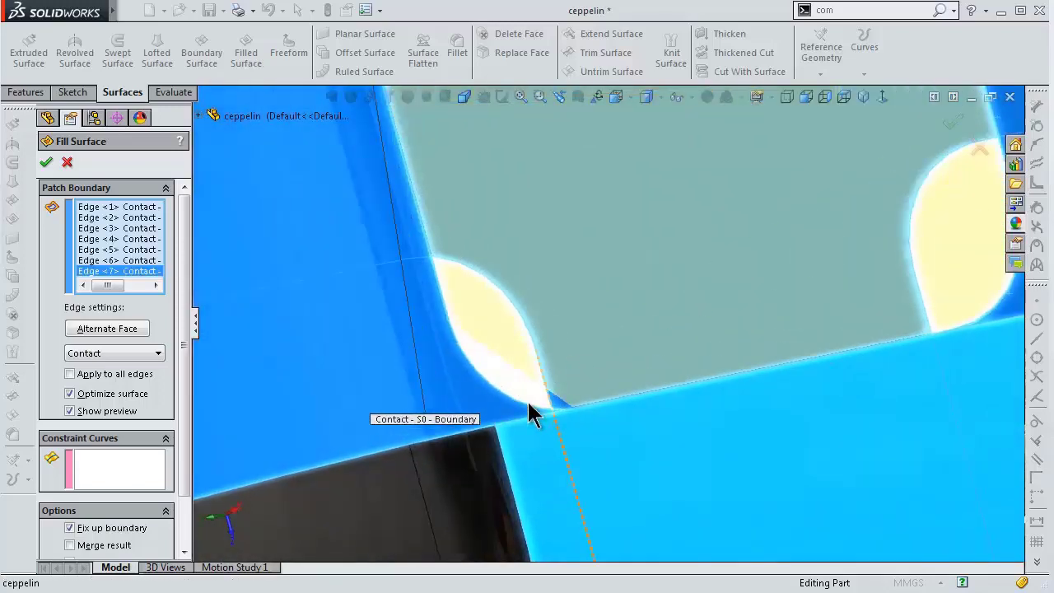
left_click(528, 409)
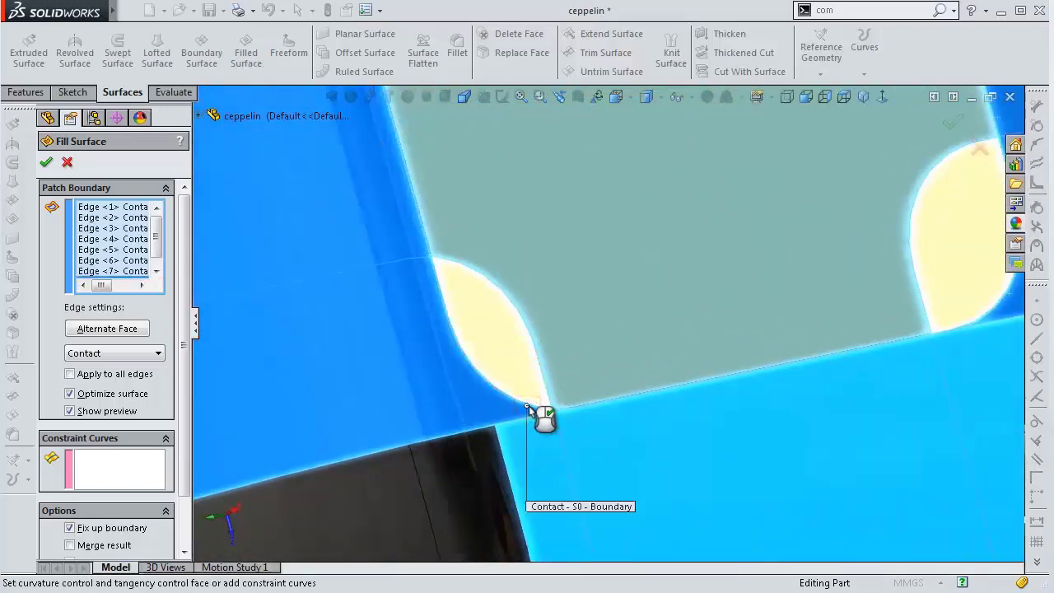
Set the boundary contact to Tangent and create the fill surface.
left_click(119, 353)
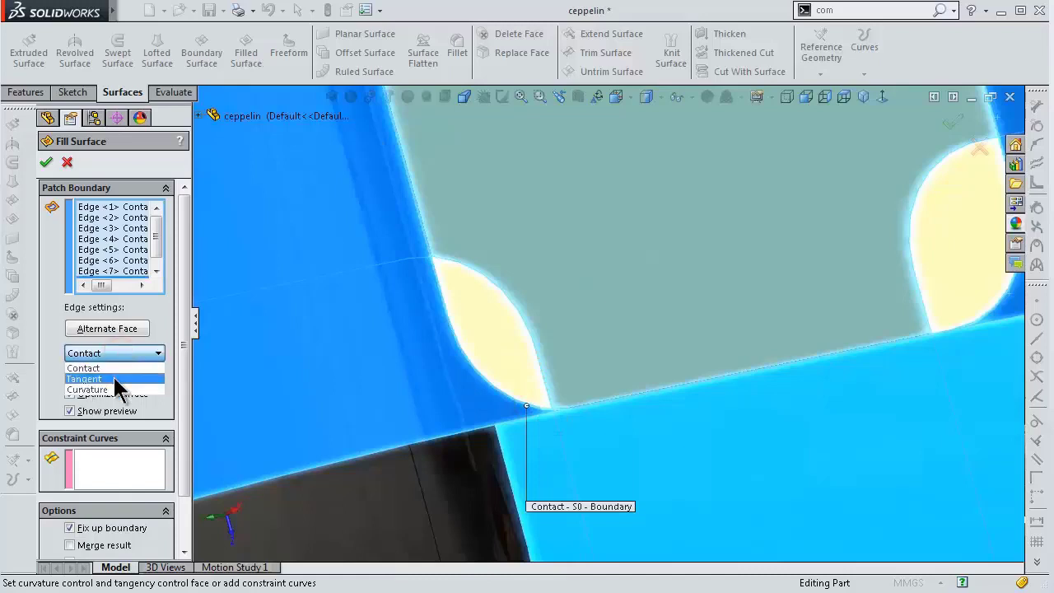
left_click(114, 380)
left_click_drag(184, 360, 193, 438)
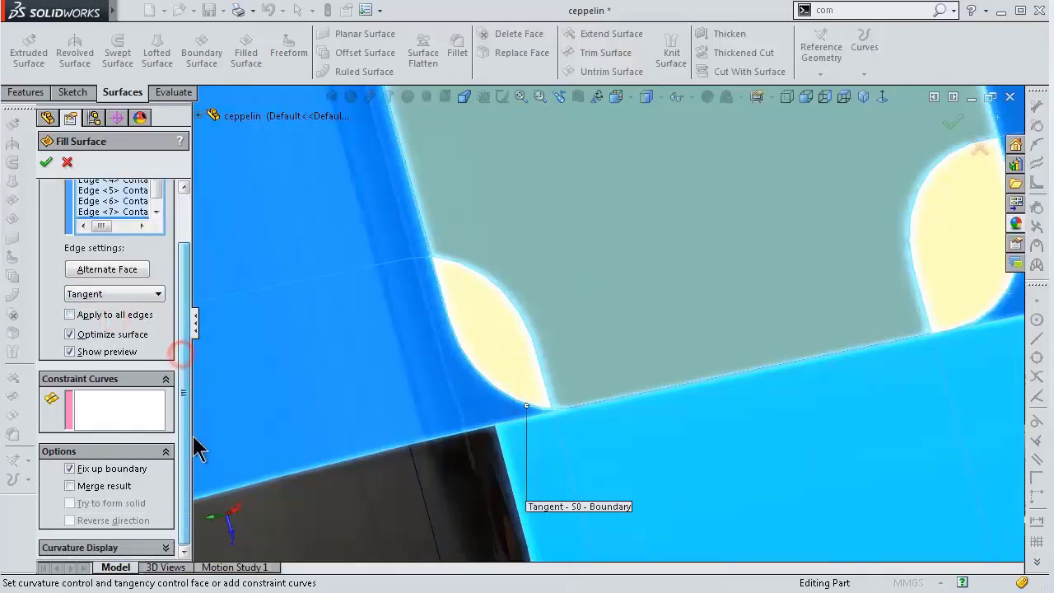
left_click(45, 163)
Start a Filled Surface and pick the edges around the next side window opening as boundary.
scroll(706, 282, "up", 5)
scroll(786, 274, "down", 4)
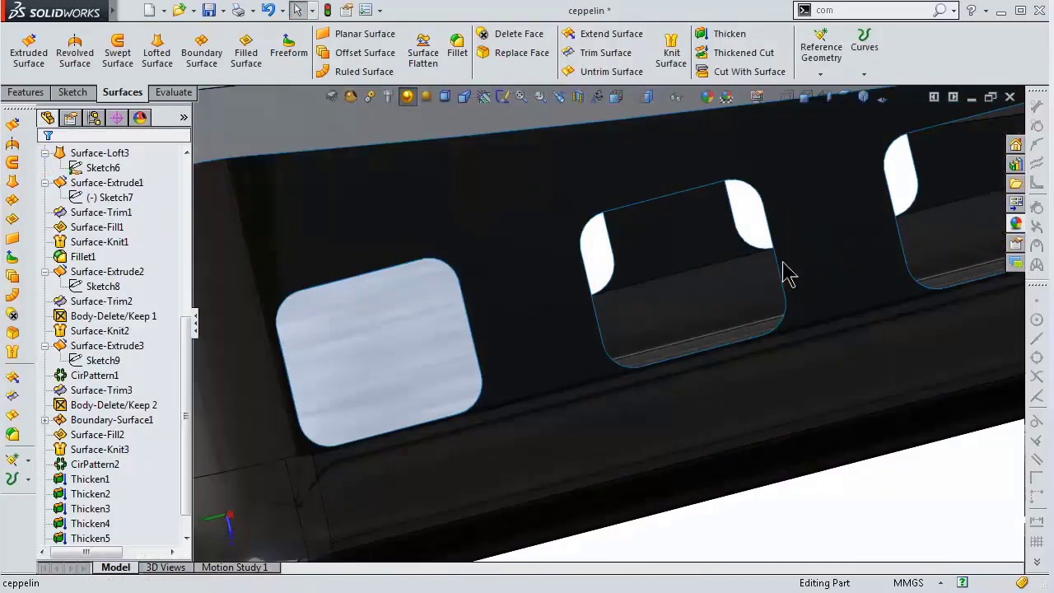
left_click(245, 51)
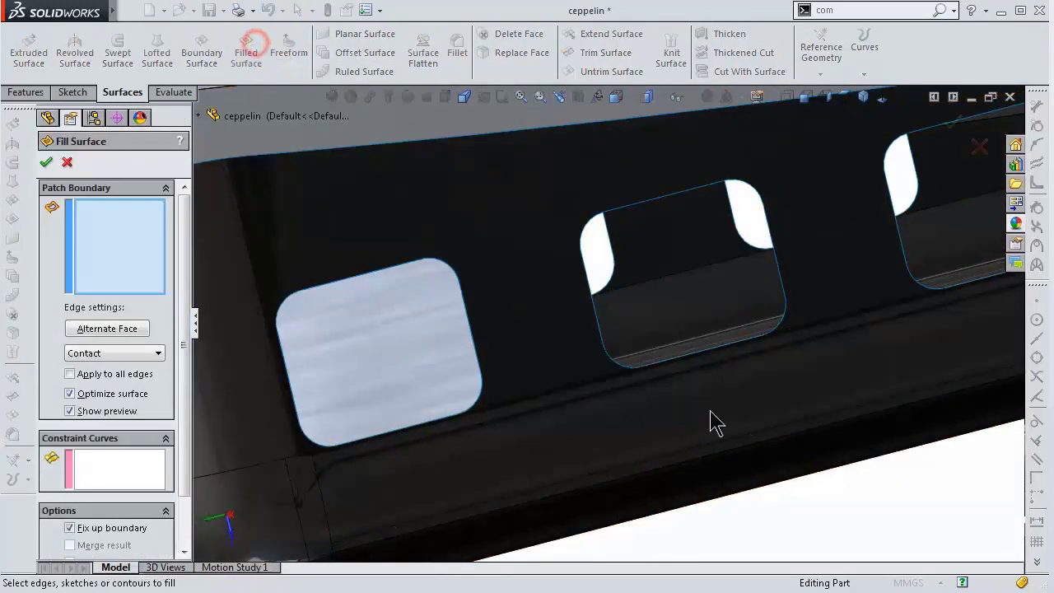
left_click(713, 354)
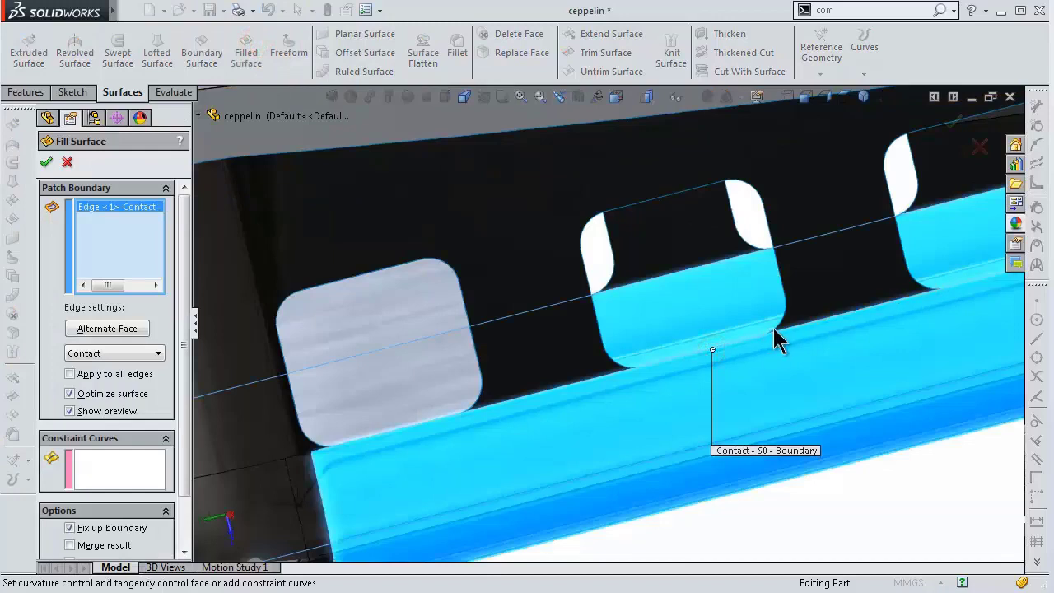
left_click(783, 328)
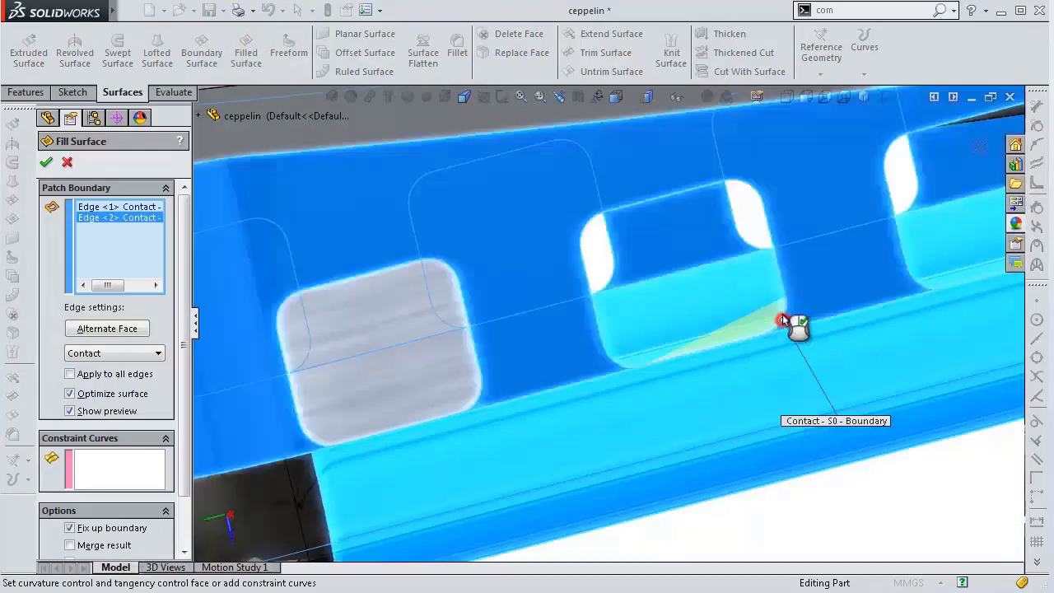
left_click(784, 290)
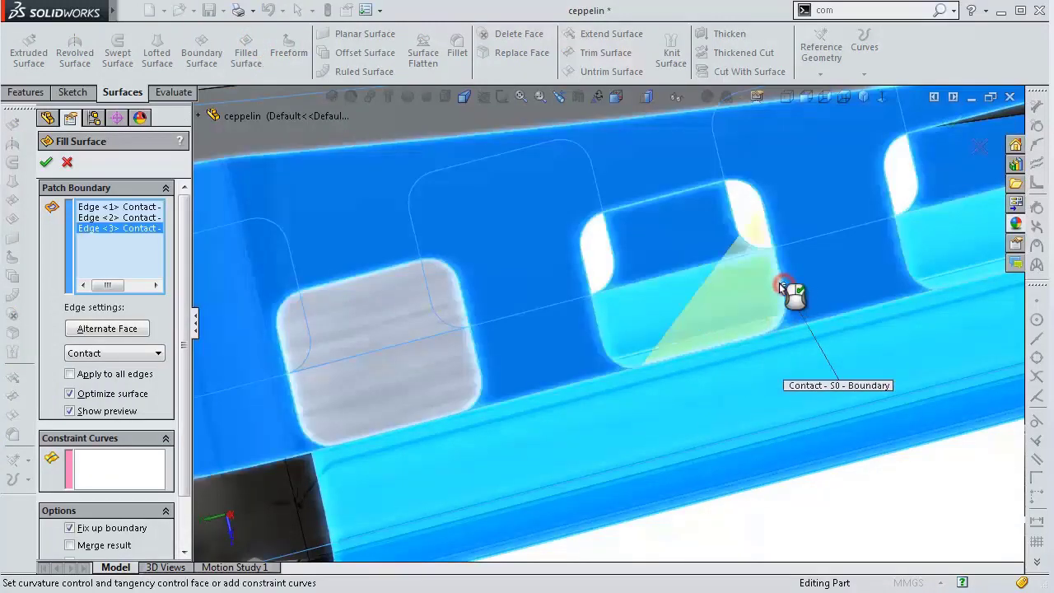
left_click(746, 183)
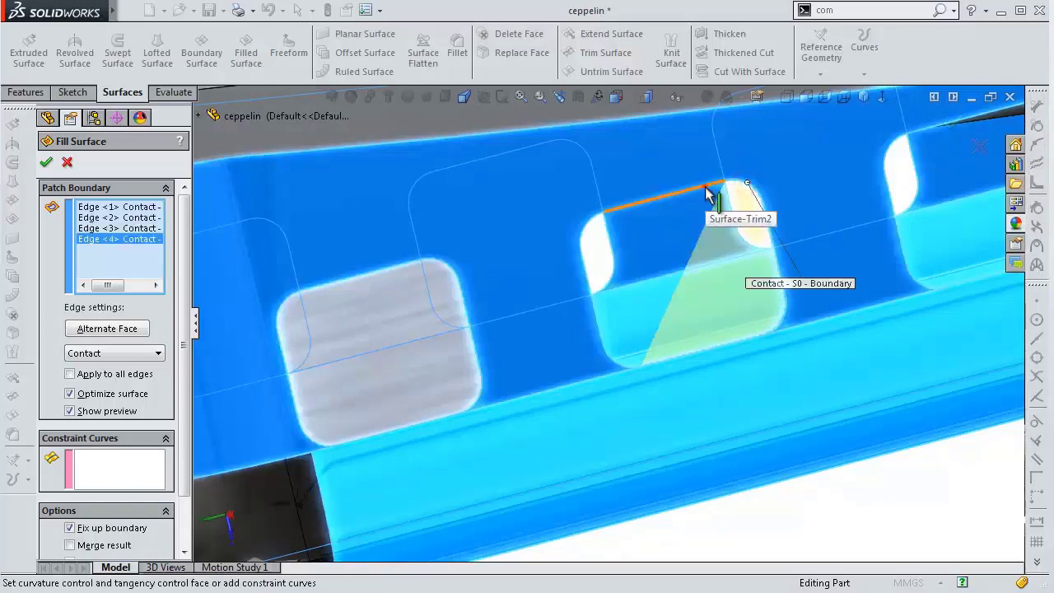
left_click(700, 204)
left_click(591, 228)
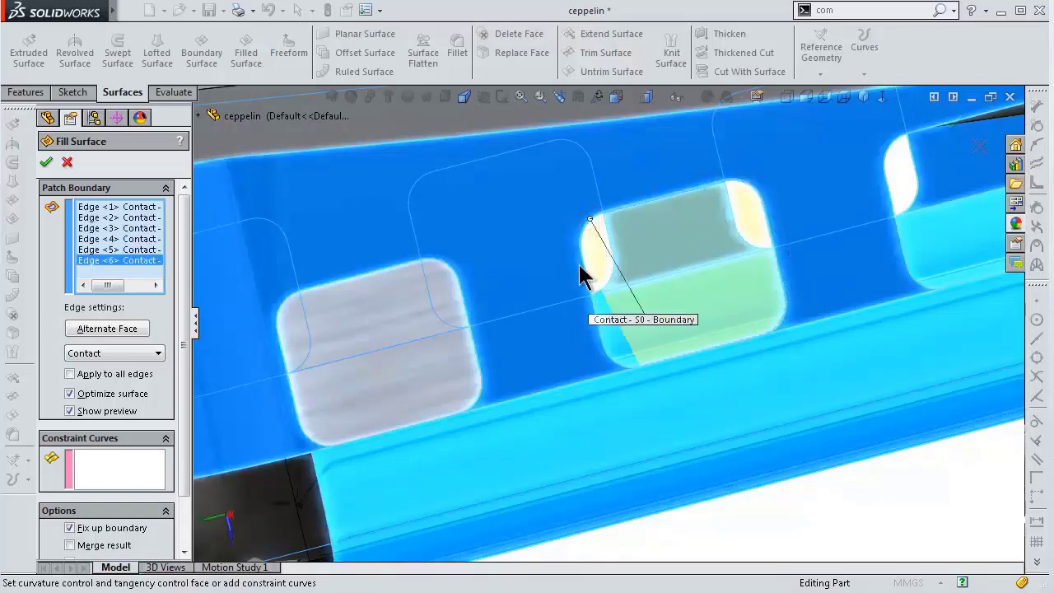
left_click(582, 270)
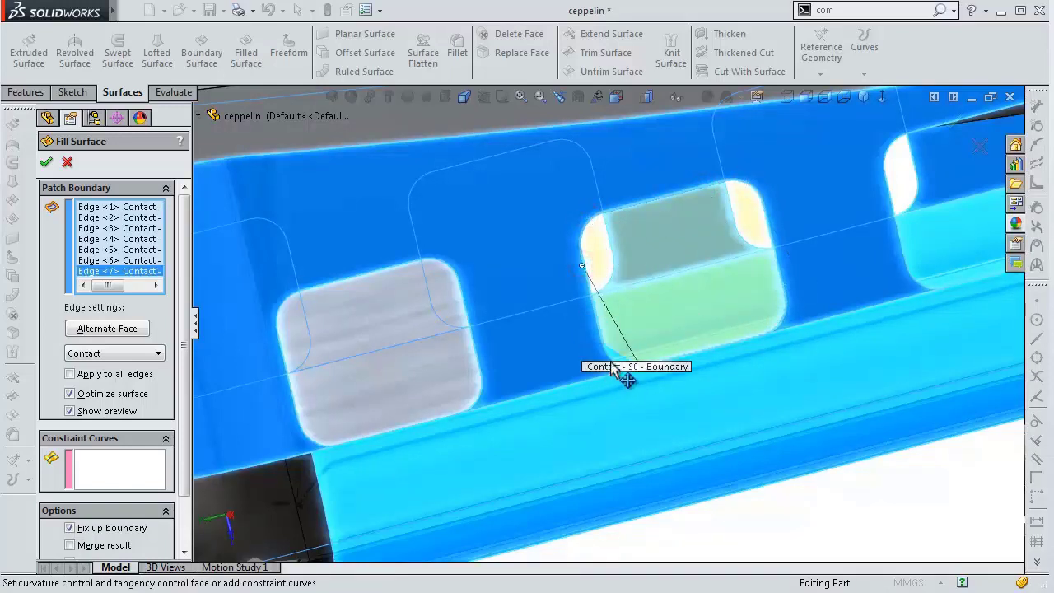
left_click(611, 361)
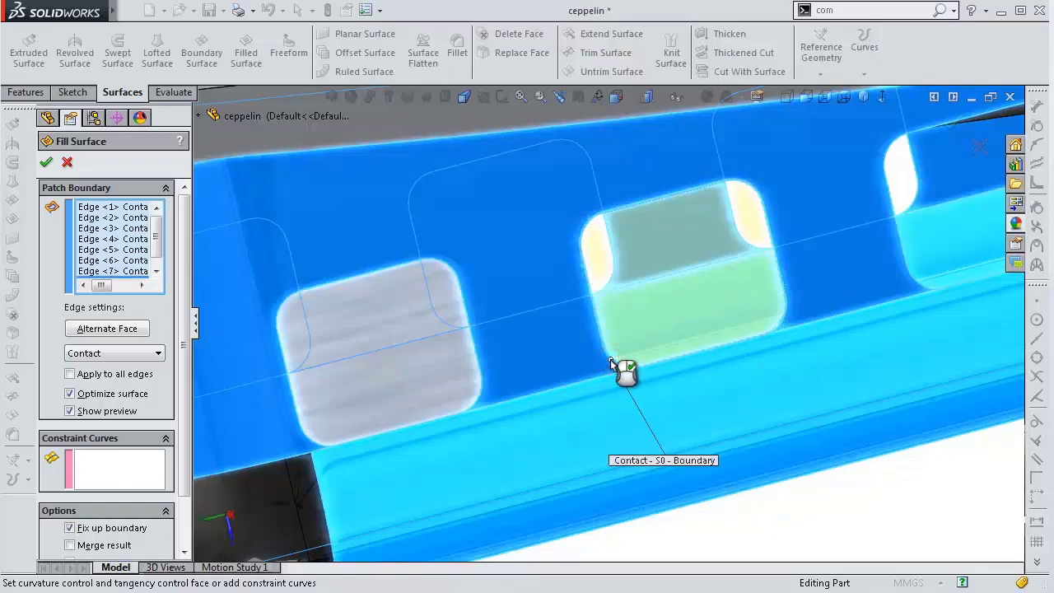
Switch the boundary contact to Tangent and create the fill surface.
left_click_drag(186, 344, 186, 391)
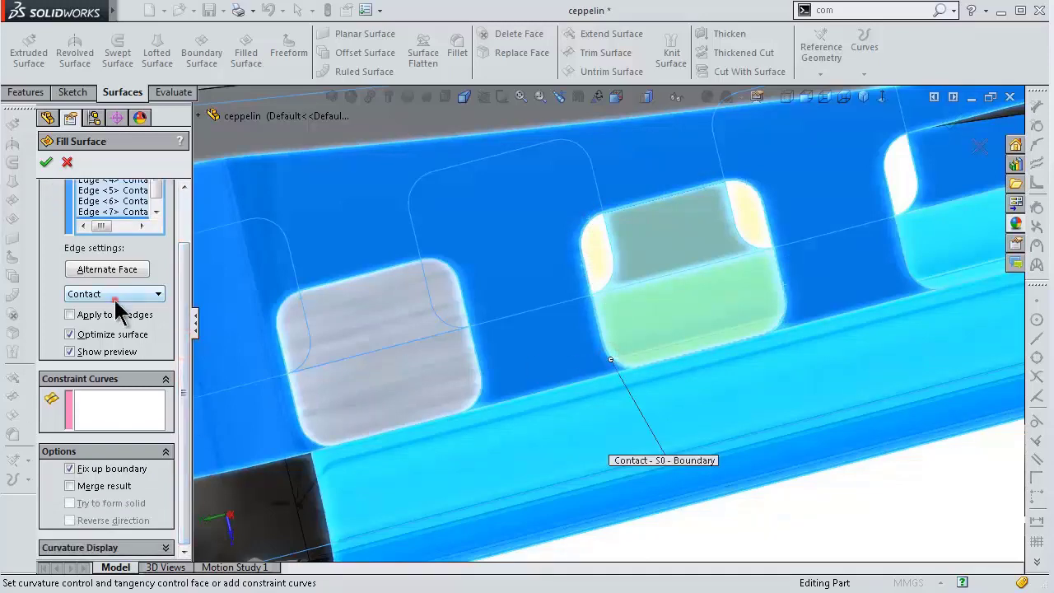
left_click(115, 301)
left_click(125, 320)
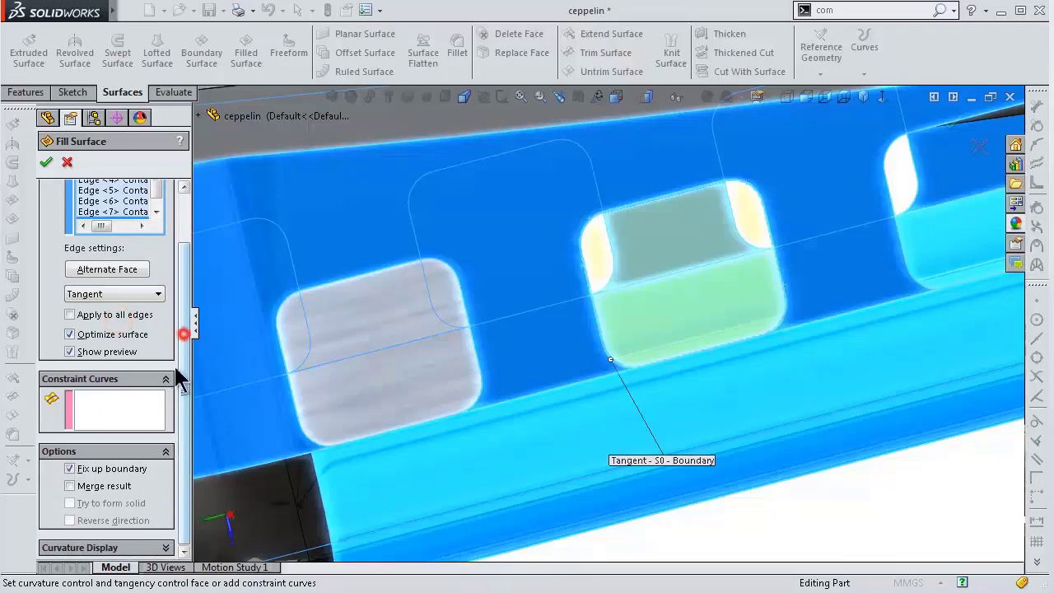
scroll(177, 378, "up", 3)
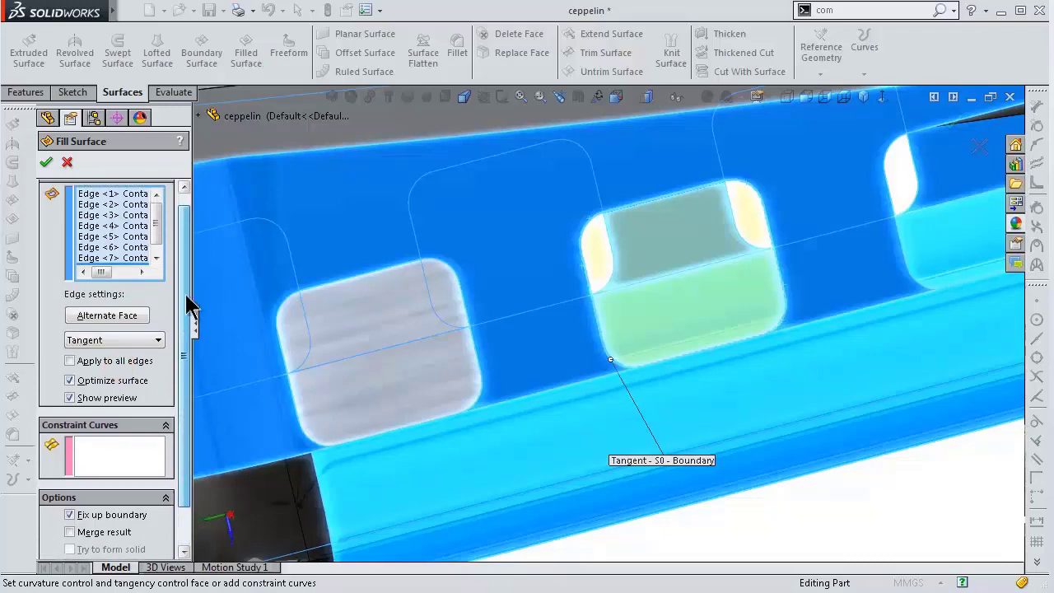
left_click(47, 163)
middle_click_drag(469, 289, 834, 313)
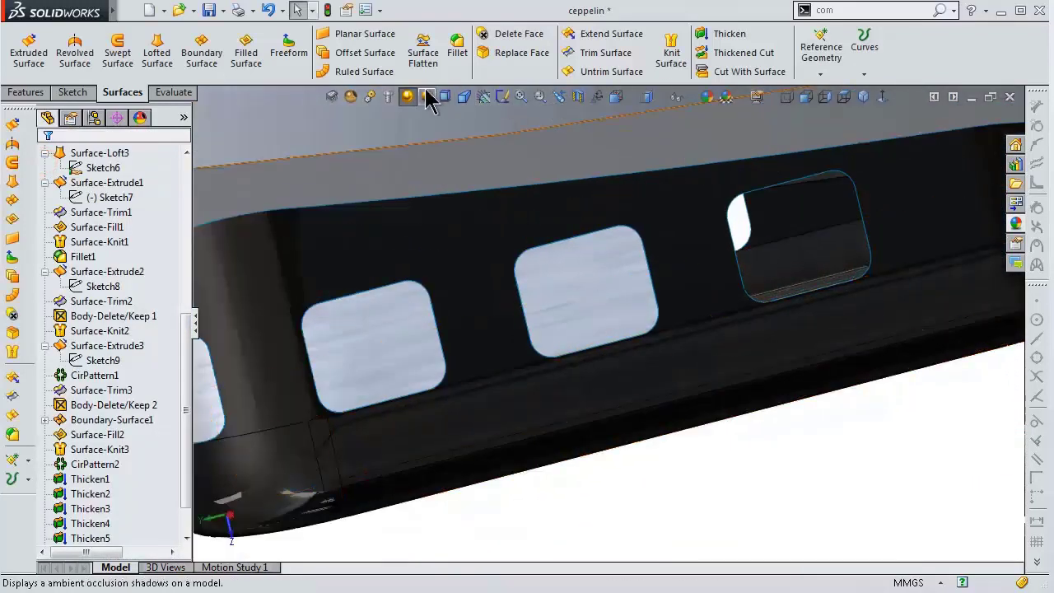
Fill the next side window opening, picking its bottom, corner, top and left edges as the patch boundary.
left_click(249, 48)
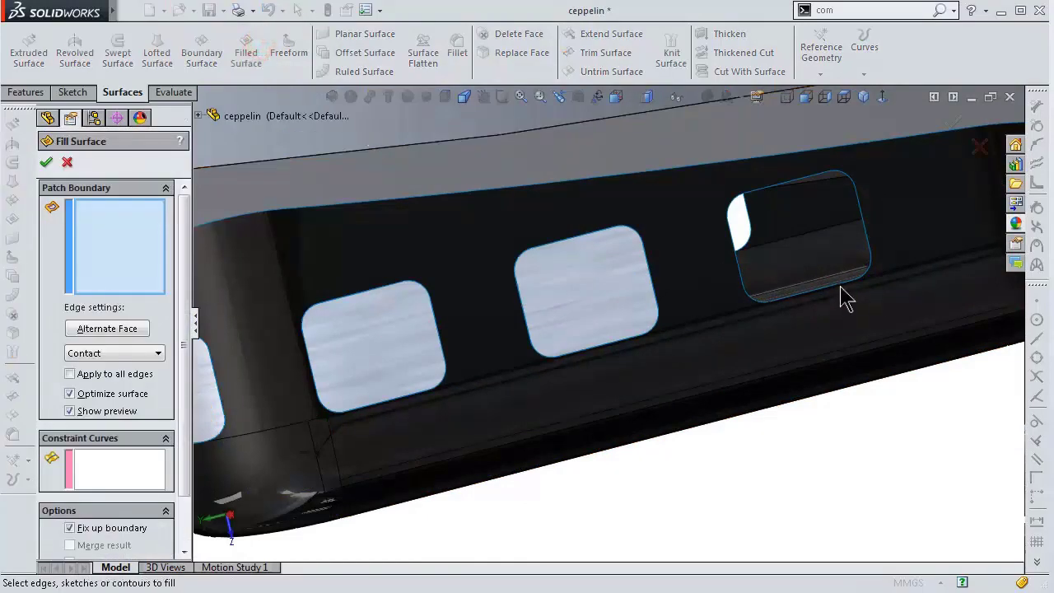
left_click(838, 286)
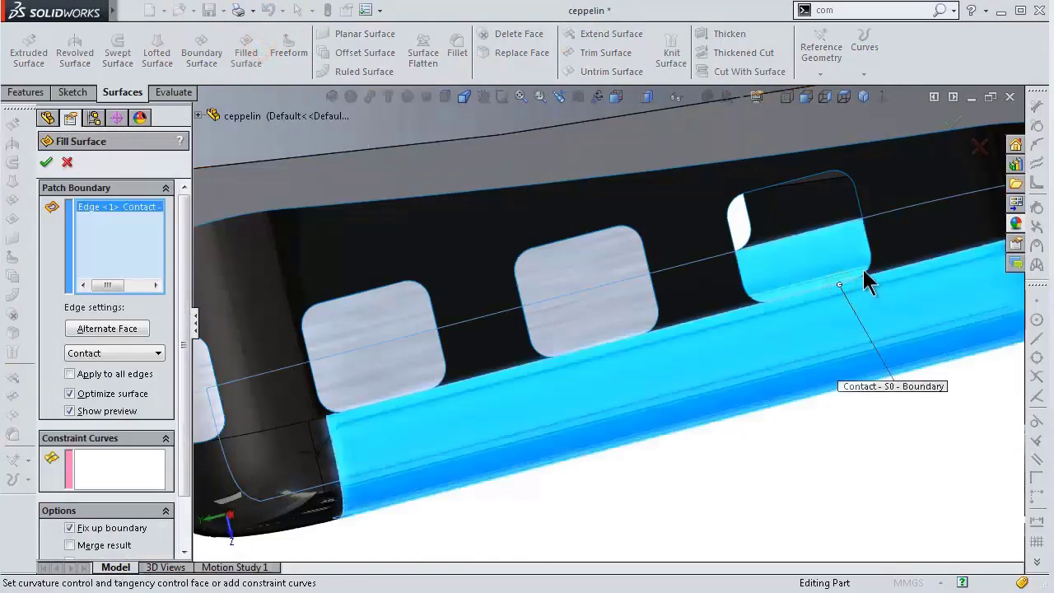
left_click(866, 262)
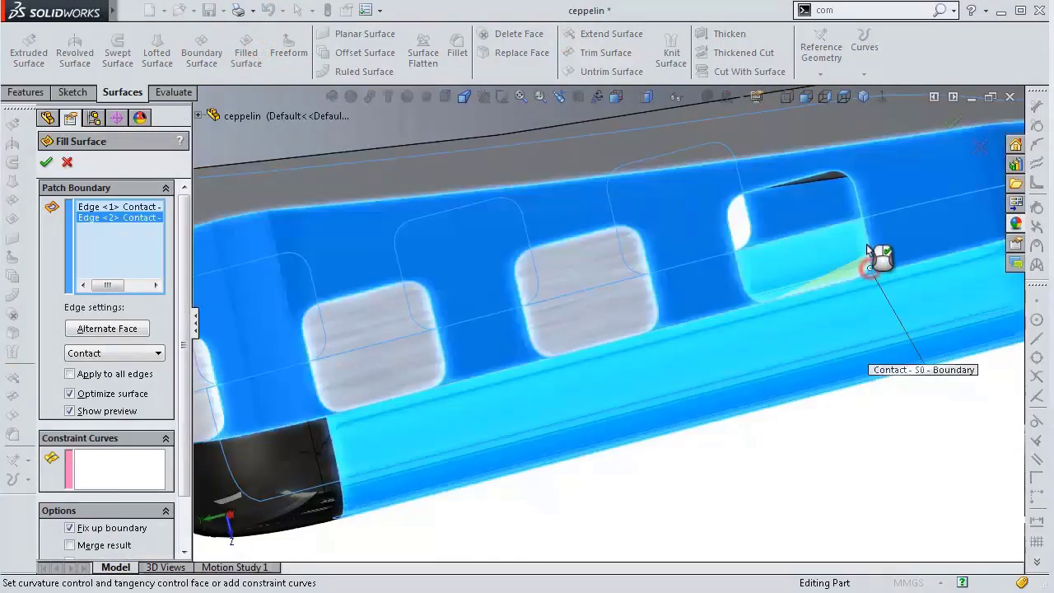
left_click(871, 243)
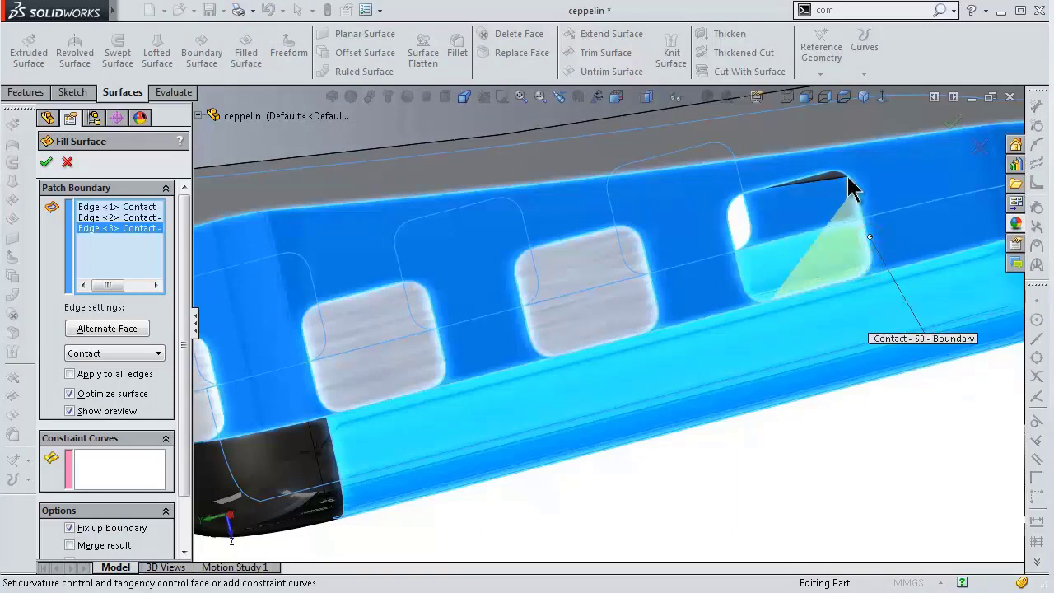
left_click(838, 174)
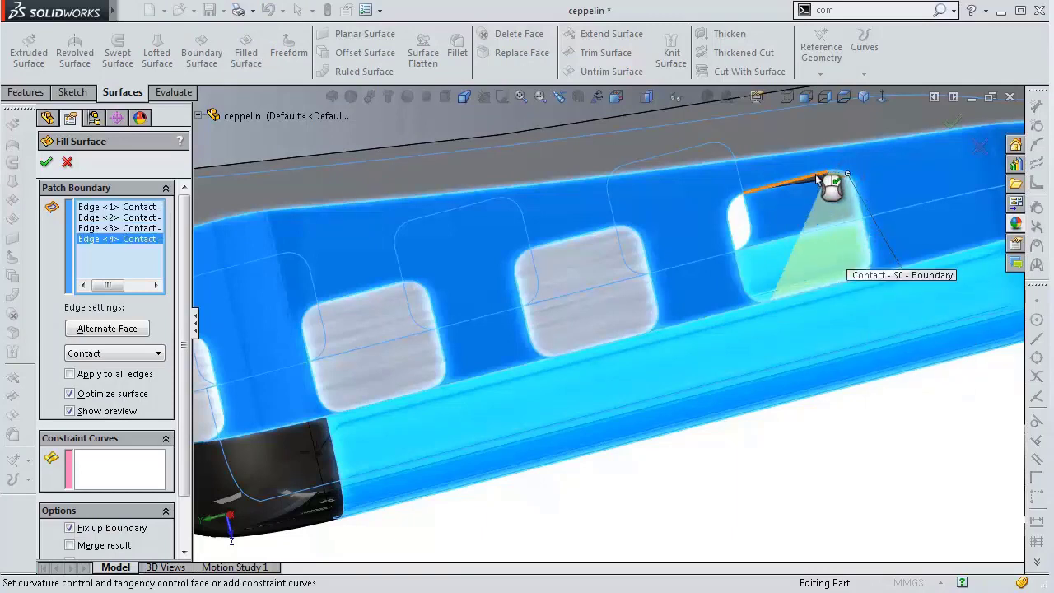
left_click(817, 179)
left_click(733, 204)
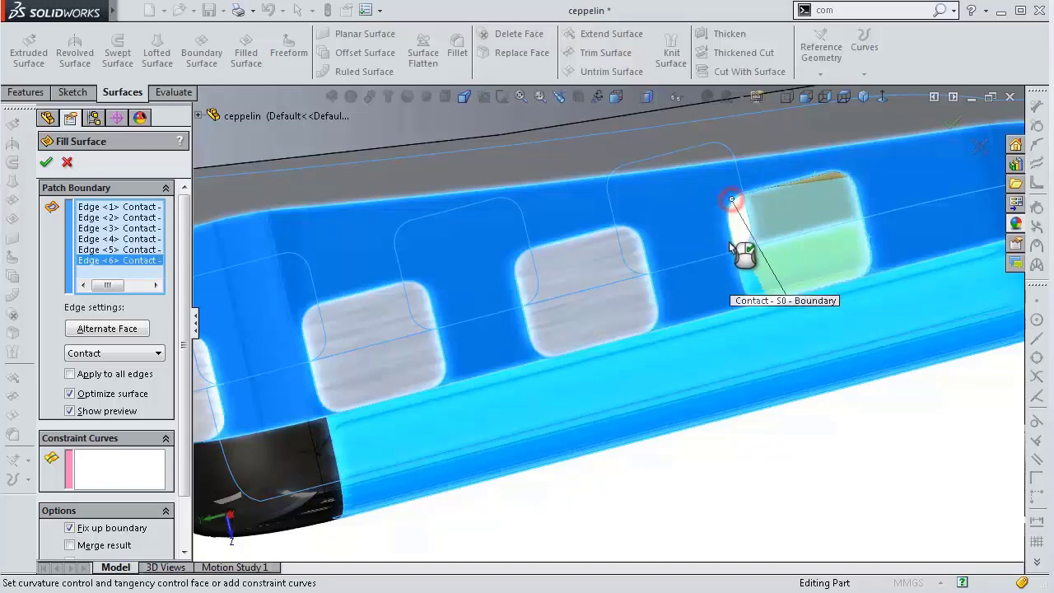
left_click(746, 300)
scroll(750, 307, "down", 3)
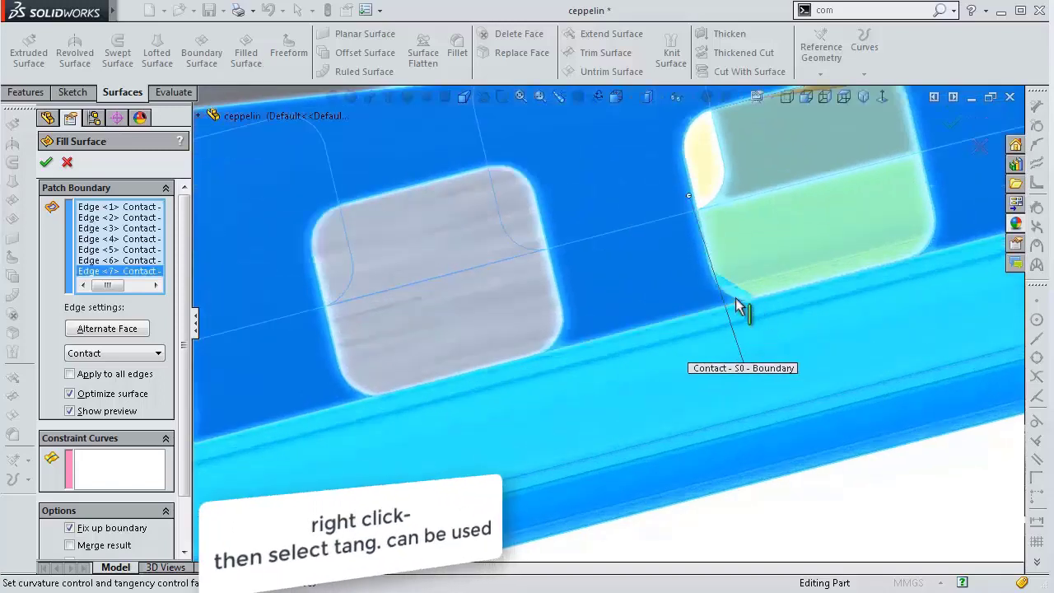
left_click(737, 305)
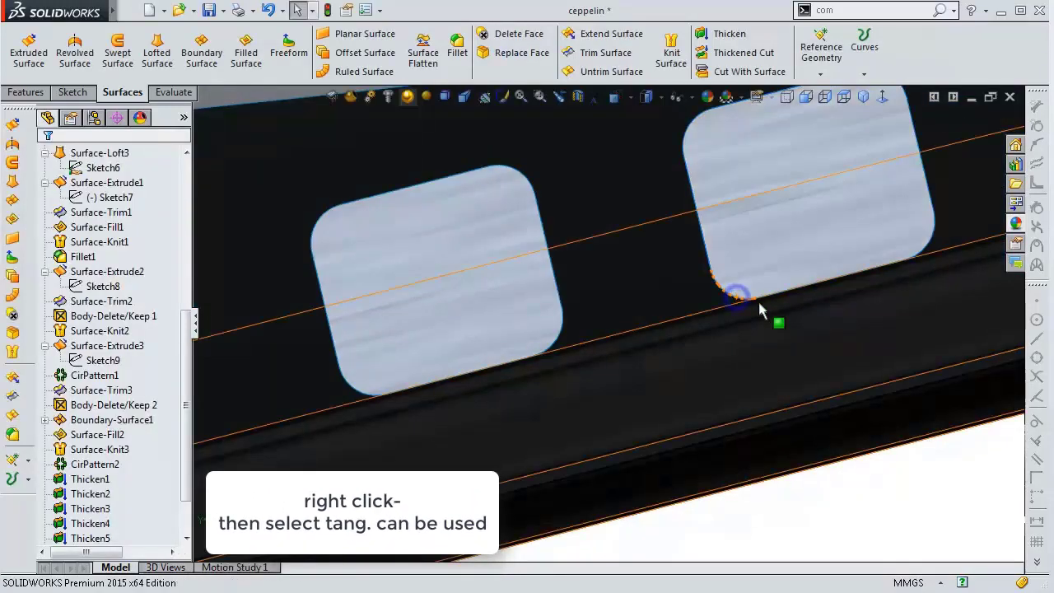
scroll(745, 301, "up", 5)
Compare the Right and Top Planes on the model and settle on the Right Plane.
mouse_move(713, 397)
middle_mouse_down()
mouse_move(742, 388)
mouse_move(694, 317)
middle_mouse_up()
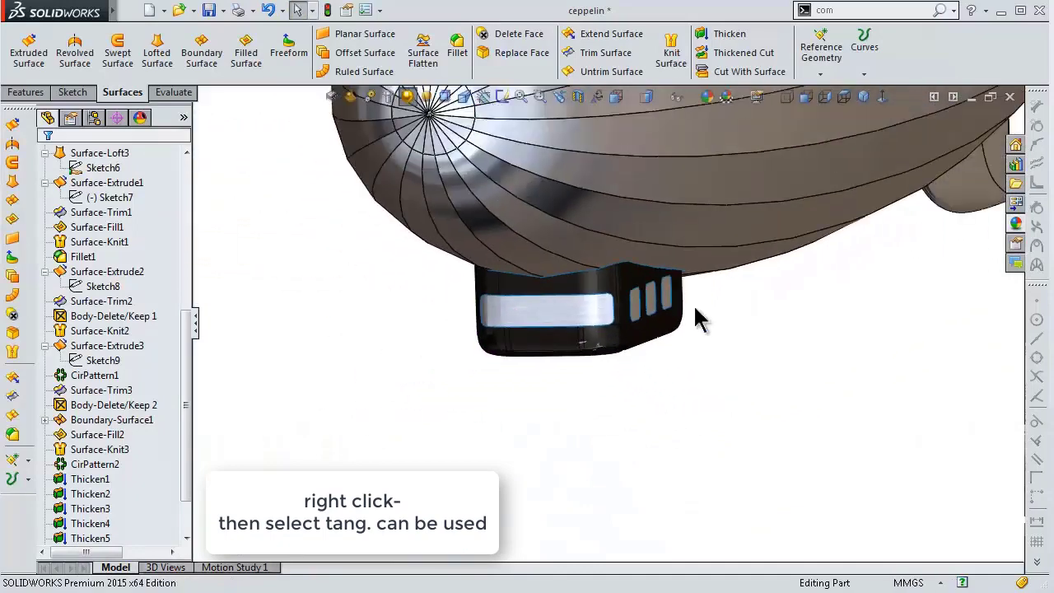
left_click_drag(183, 325, 188, 193)
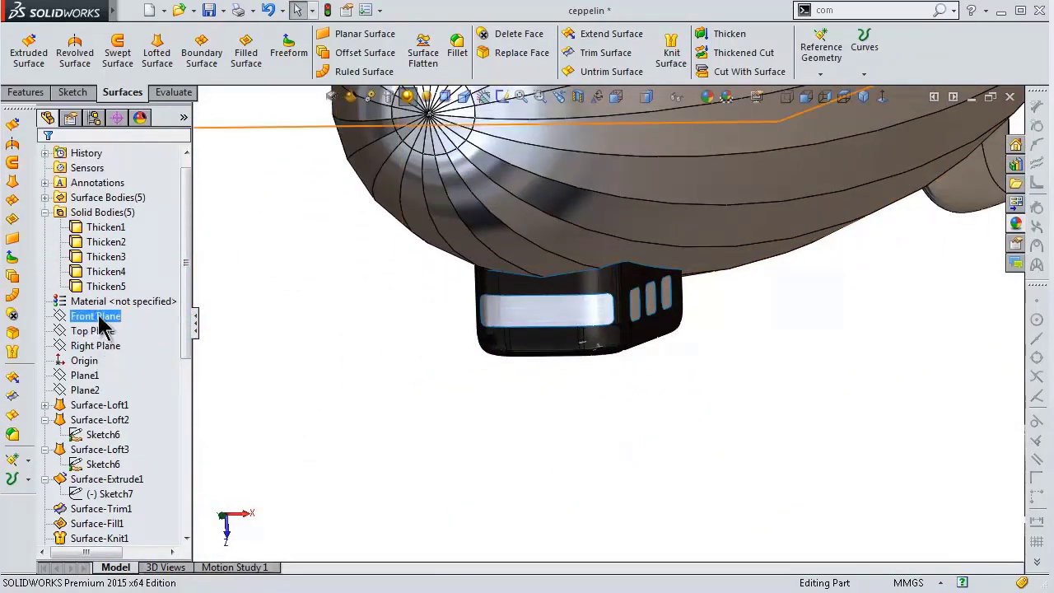
left_click(103, 352)
mouse_move(422, 336)
middle_mouse_down()
mouse_move(489, 288)
mouse_move(482, 268)
middle_mouse_up()
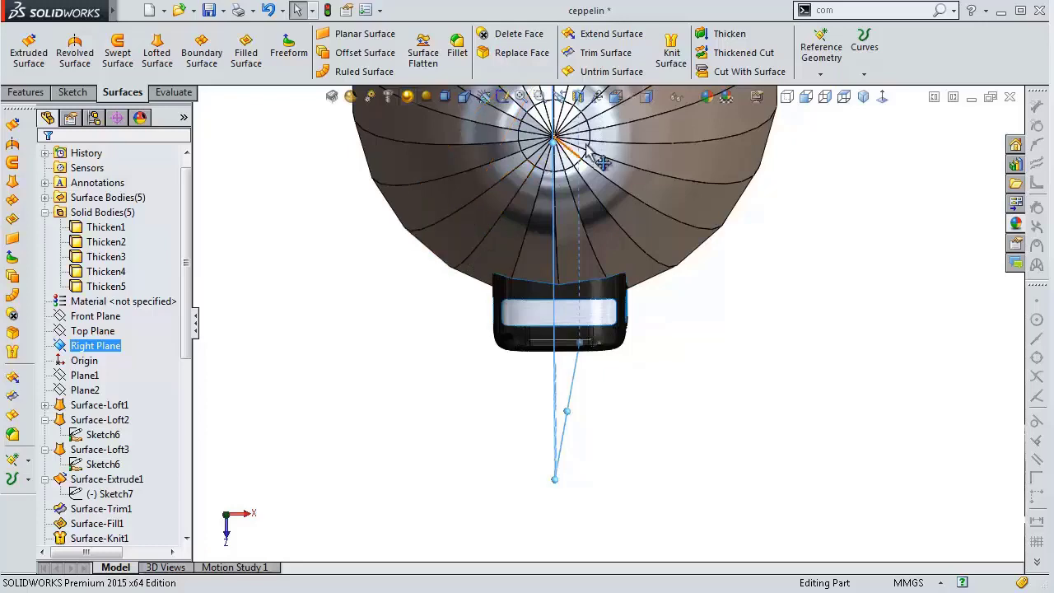
scroll(683, 160, "up", 3)
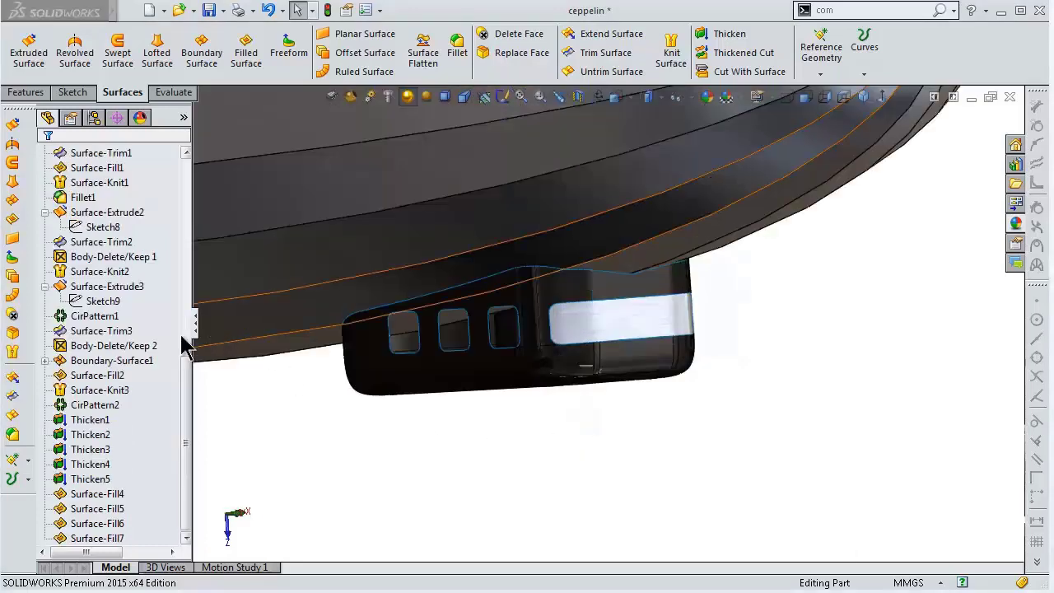
scroll(186, 379, "up", 10)
scroll(185, 379, "up", 1)
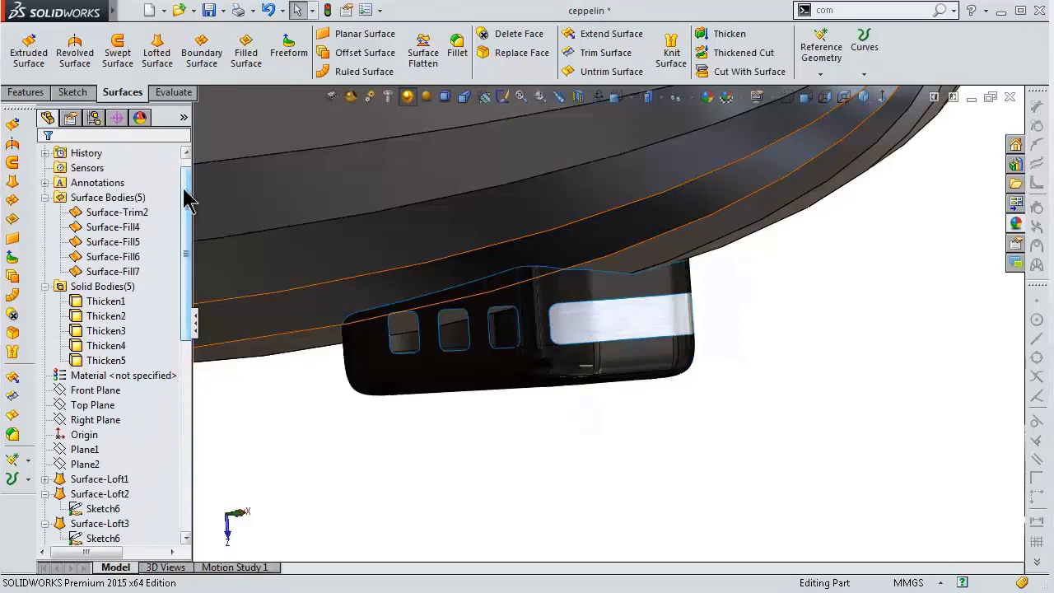
left_click(100, 405)
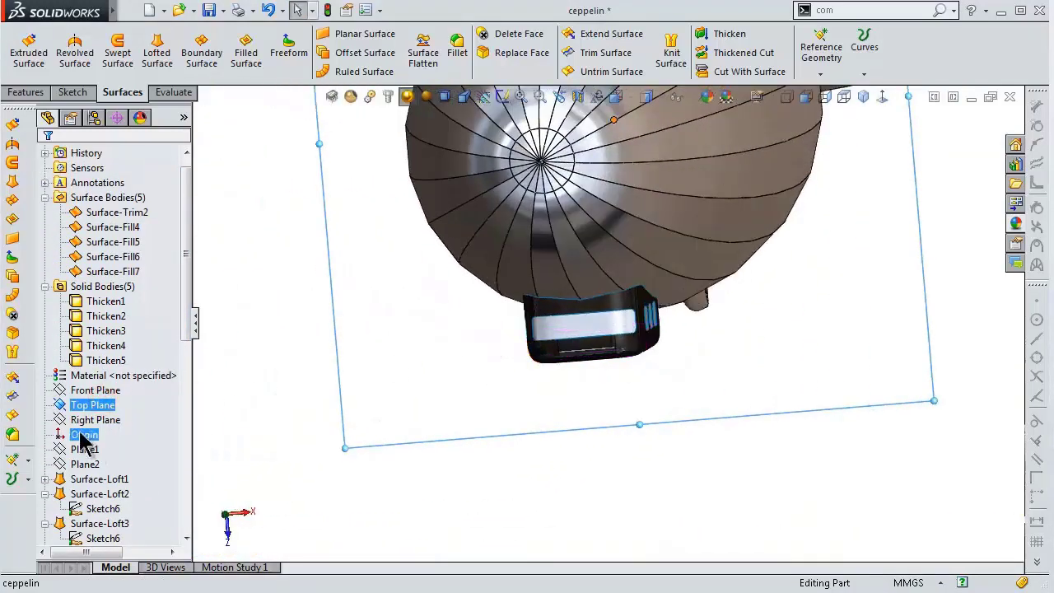
left_click(90, 421)
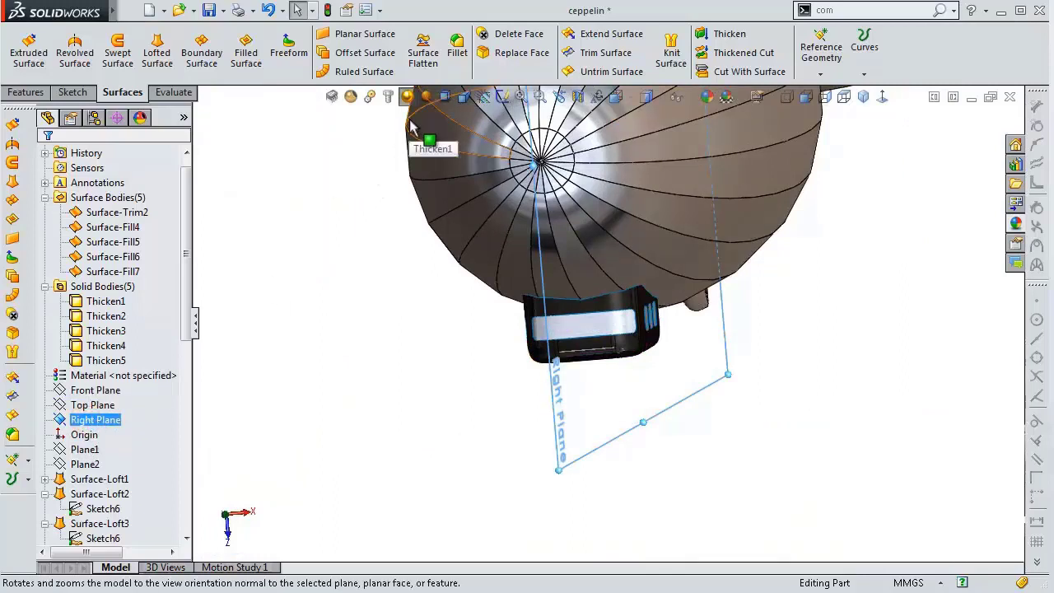
Start a Mirror feature across the Right Plane from the Linear Pattern dropdown.
left_click(25, 93)
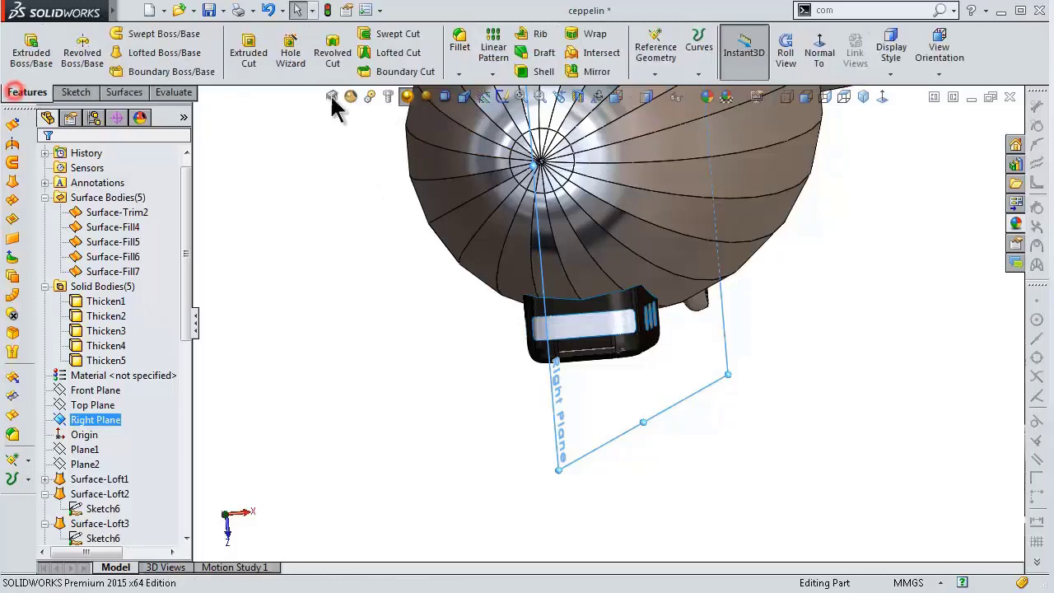
left_click(493, 73)
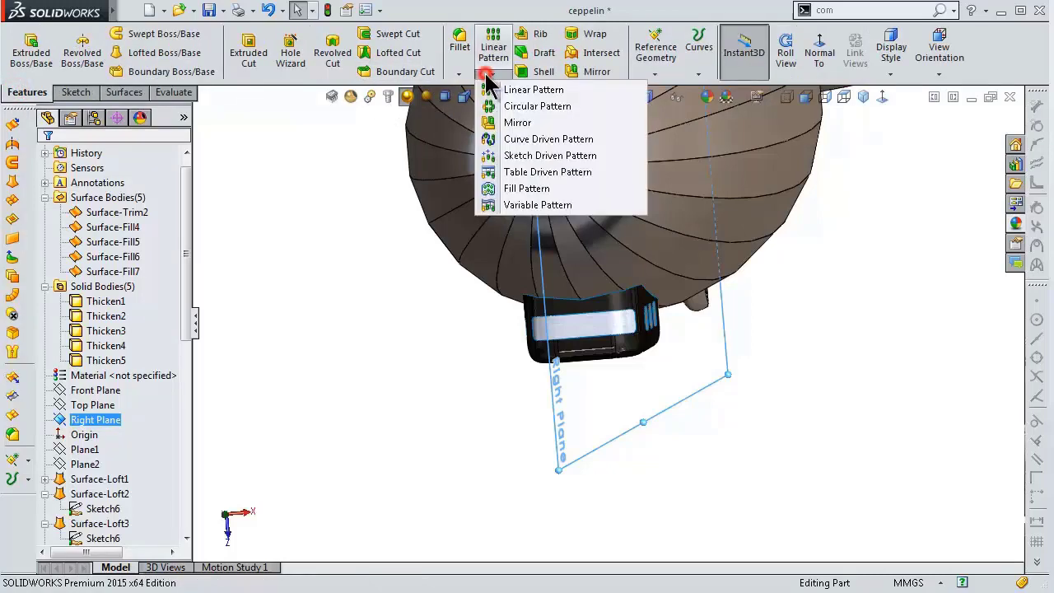
left_click(502, 120)
mouse_move(419, 266)
middle_mouse_down()
mouse_move(435, 283)
mouse_move(365, 280)
middle_mouse_up()
scroll(517, 320, "down", 3)
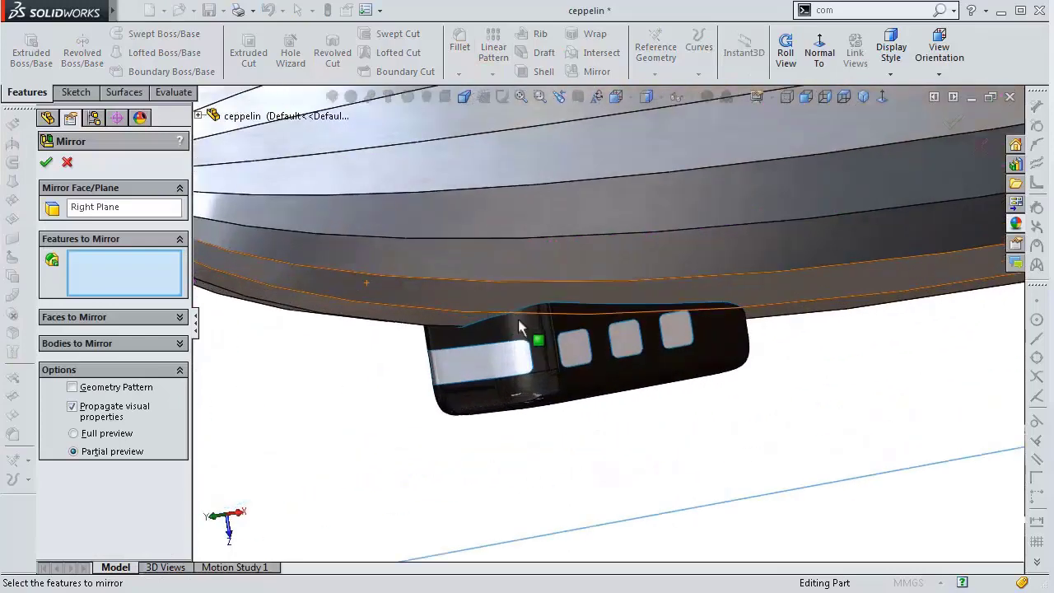
Mirror the three window pane bodies, Surface-Fill5 to Surface-Fill7, to the gondola's other side.
left_click(180, 343)
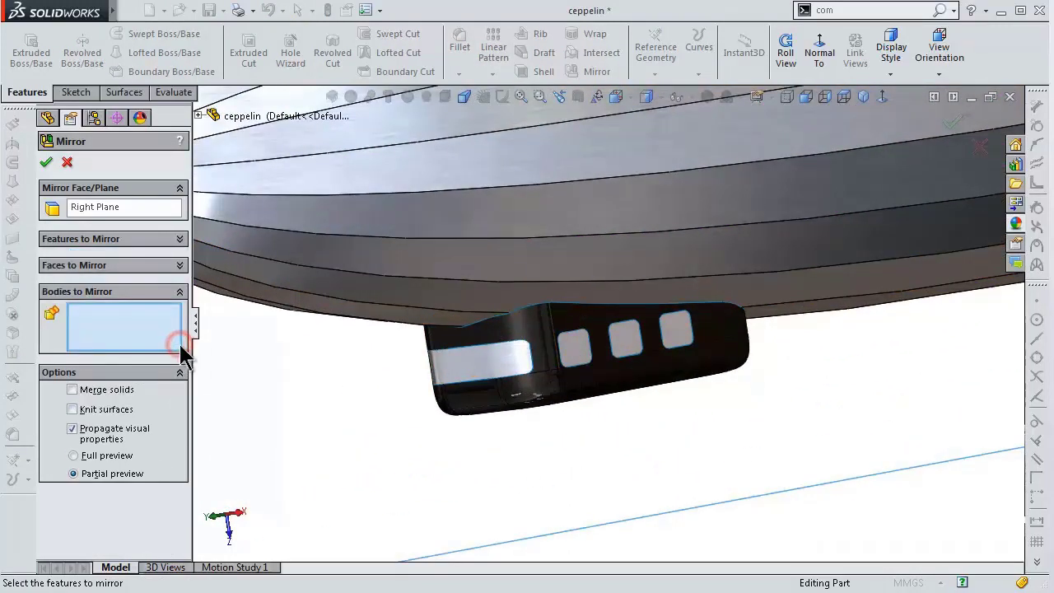
scroll(488, 362, "down", 3)
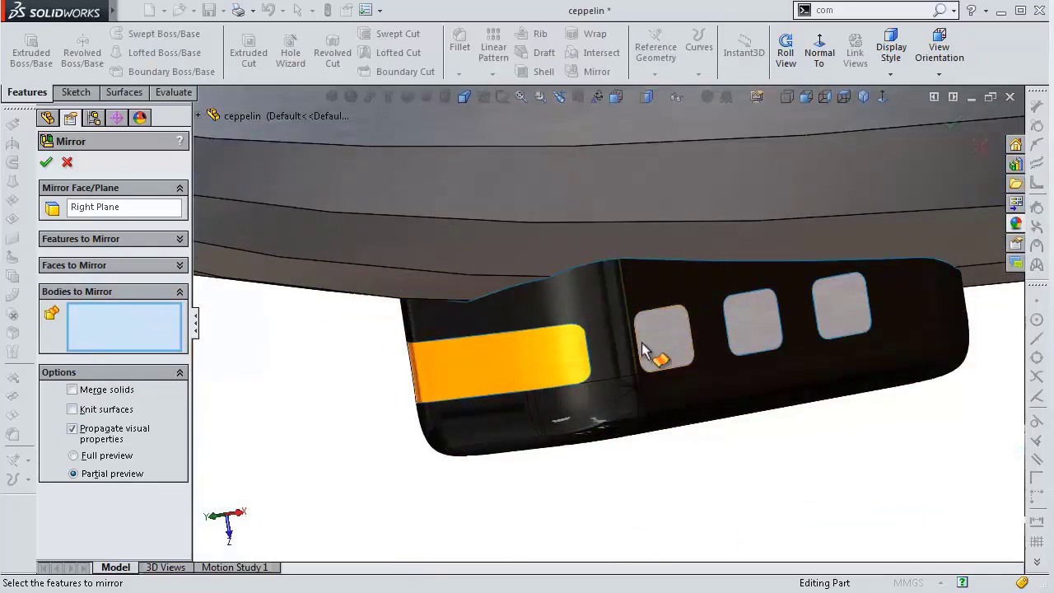
left_click(667, 346)
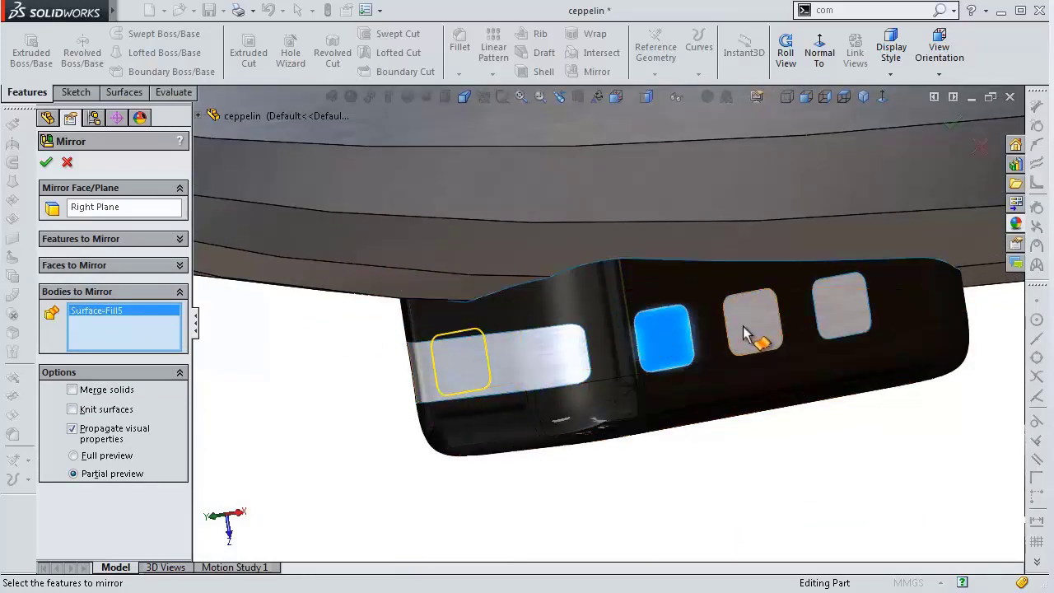
left_click(756, 333)
left_click(851, 322)
middle_click_drag(646, 341, 557, 341)
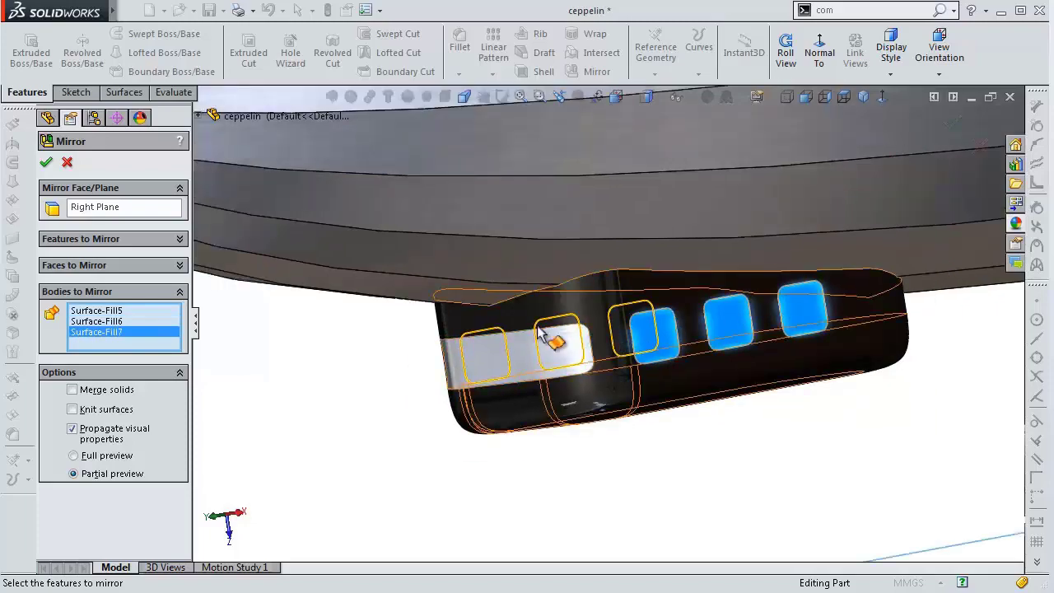
mouse_move(471, 333)
middle_mouse_down()
mouse_move(557, 317)
mouse_move(396, 344)
middle_mouse_up()
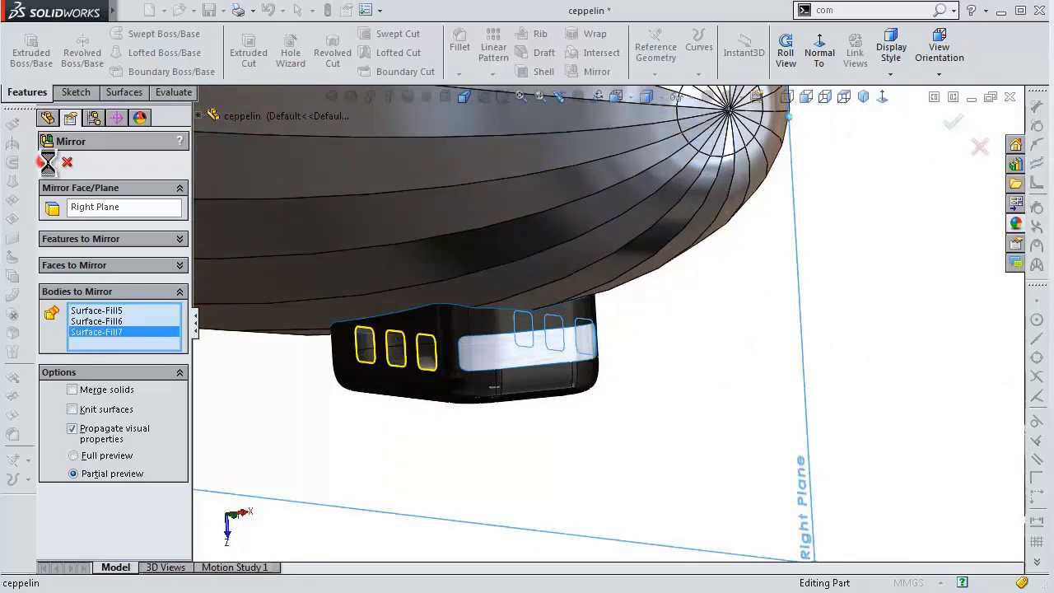
middle_click_drag(615, 403, 584, 408)
Thicken Surface-Fill5 by 0.25mm with Merge result unchecked, creating the separate solid Thicken7.
scroll(677, 235, "down", 3)
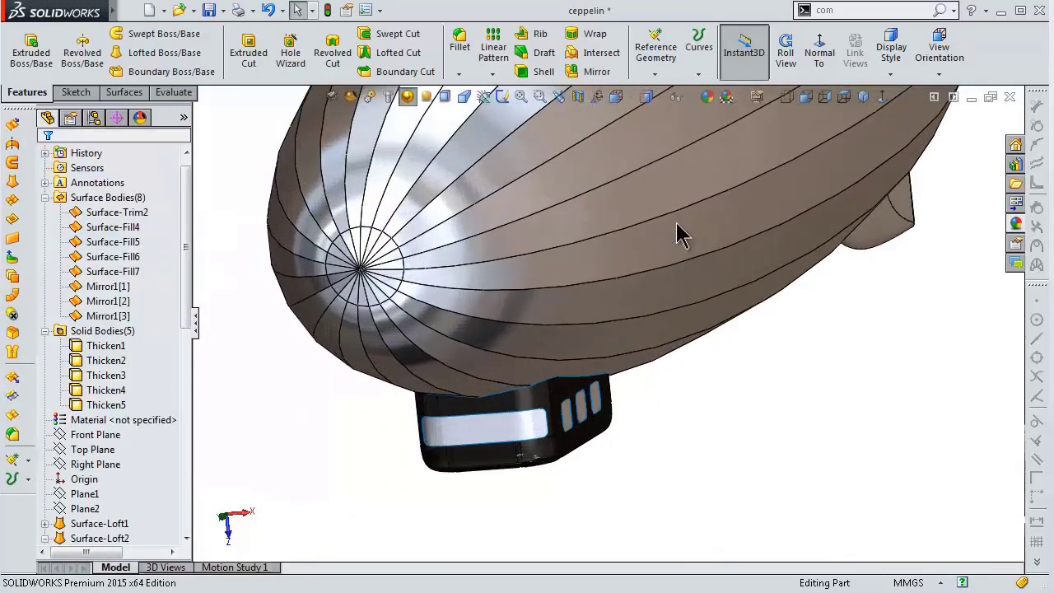
left_click(132, 93)
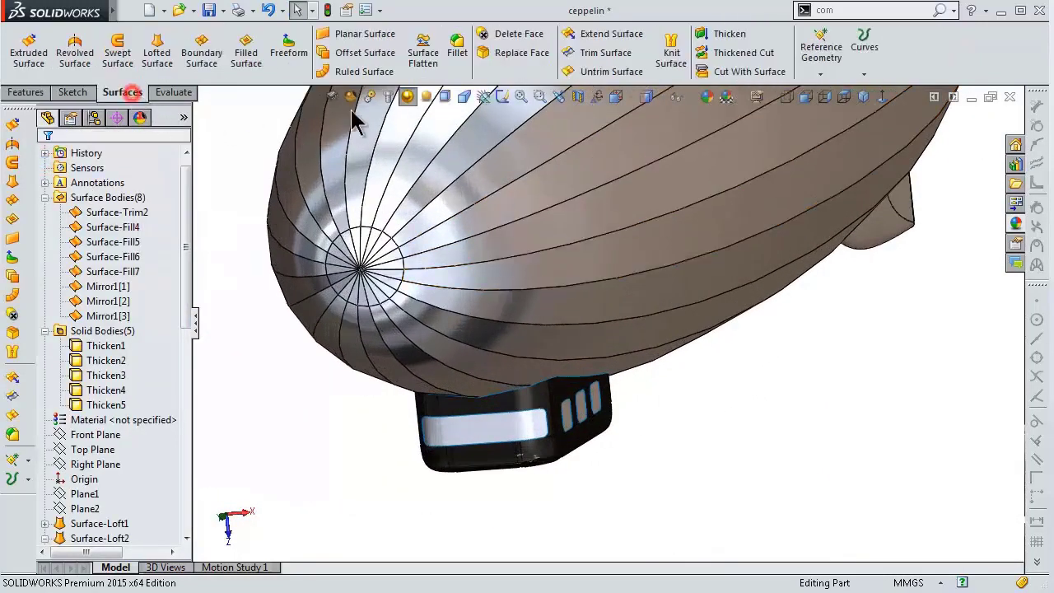
left_click(720, 35)
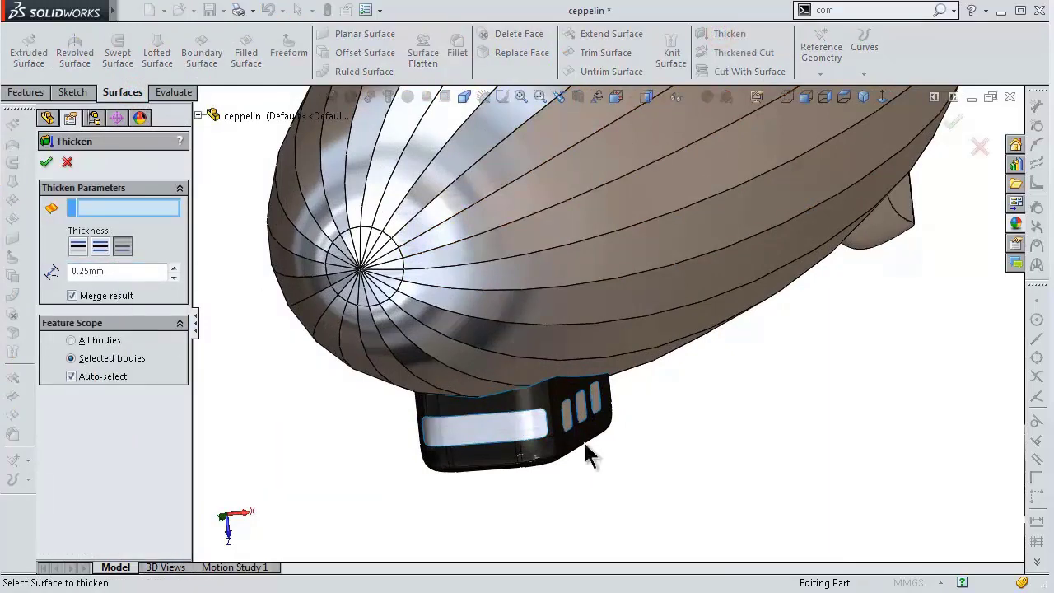
scroll(586, 456, "down", 3)
scroll(595, 395, "down", 3)
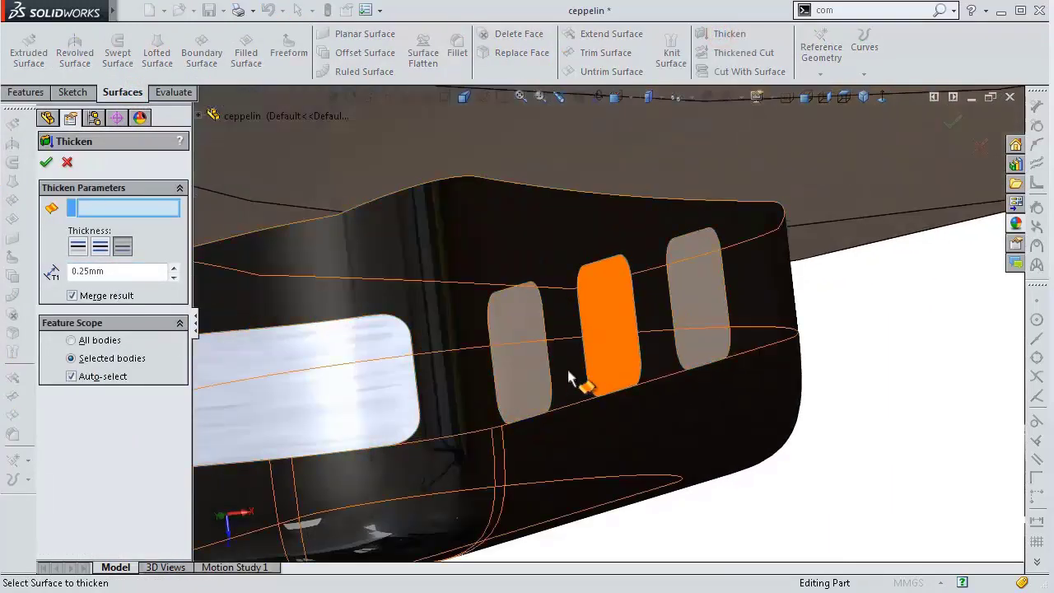
left_click(77, 294)
left_click(536, 334)
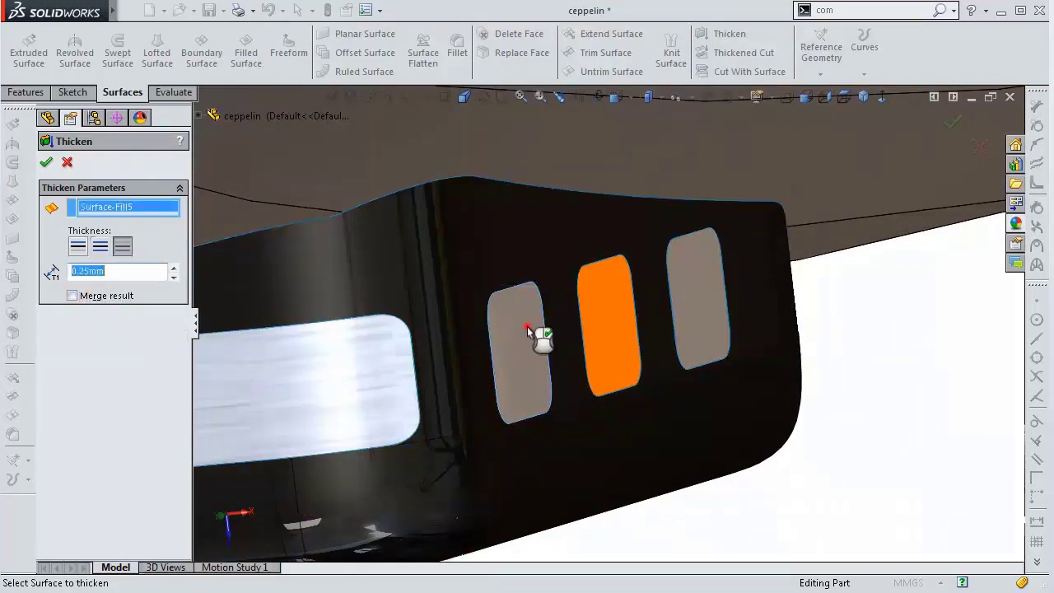
left_click(598, 313)
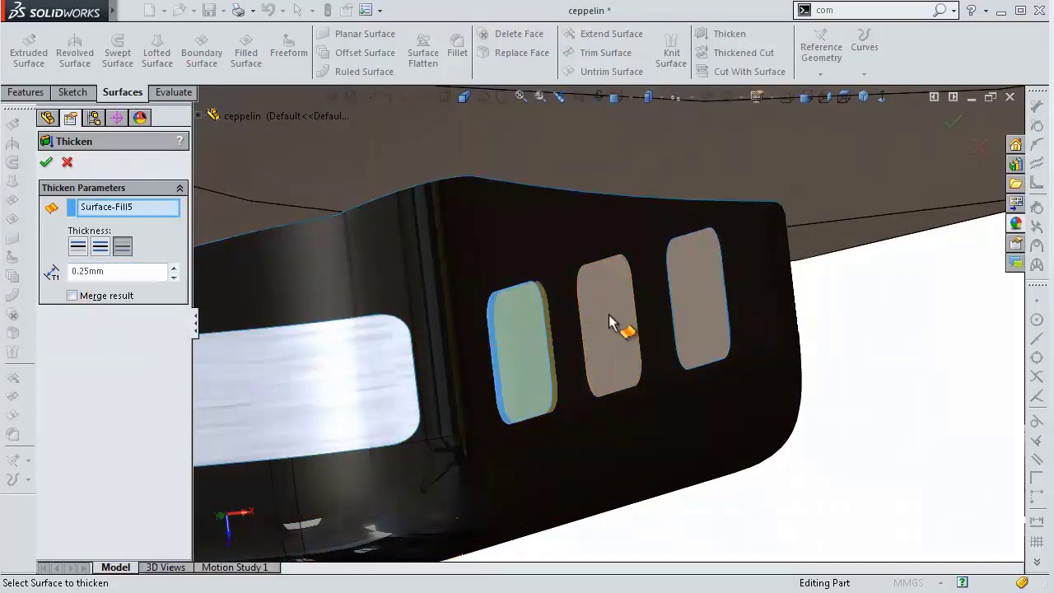
middle_click_drag(702, 336, 723, 352)
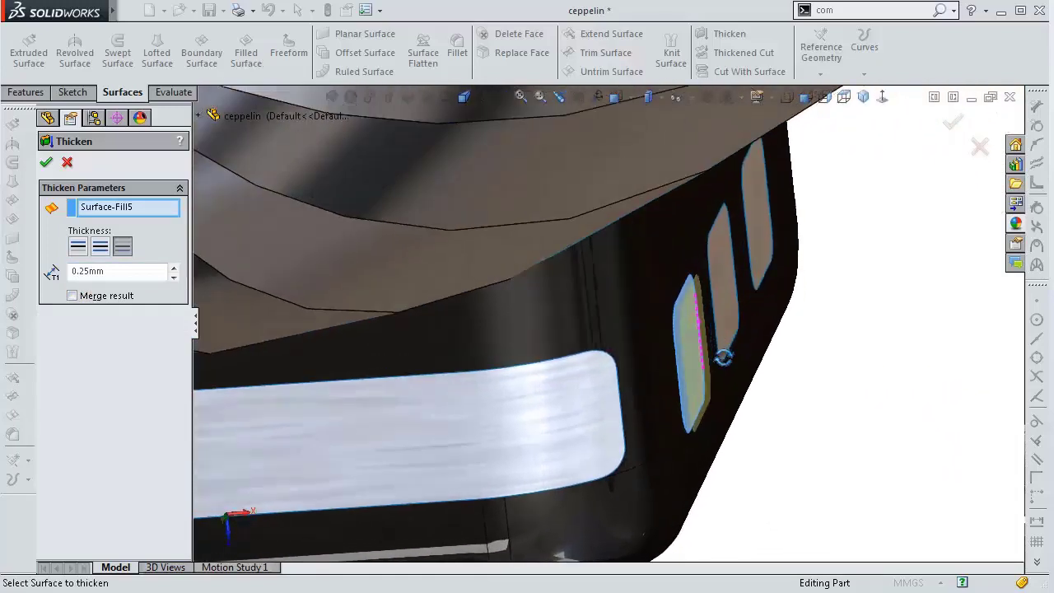
mouse_move(723, 352)
middle_mouse_down()
mouse_move(628, 382)
mouse_move(667, 355)
mouse_move(699, 370)
middle_mouse_up()
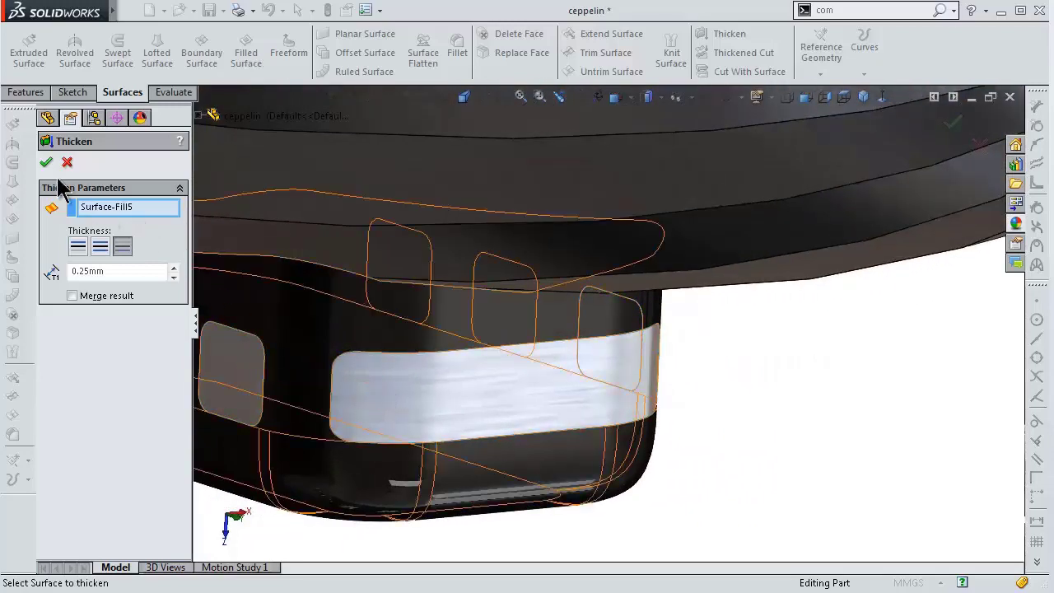
mouse_move(665, 368)
middle_mouse_down()
mouse_move(628, 327)
mouse_move(569, 326)
mouse_move(744, 360)
mouse_move(678, 373)
mouse_move(626, 405)
mouse_move(532, 407)
mouse_move(616, 401)
mouse_move(676, 381)
mouse_move(692, 391)
middle_mouse_up()
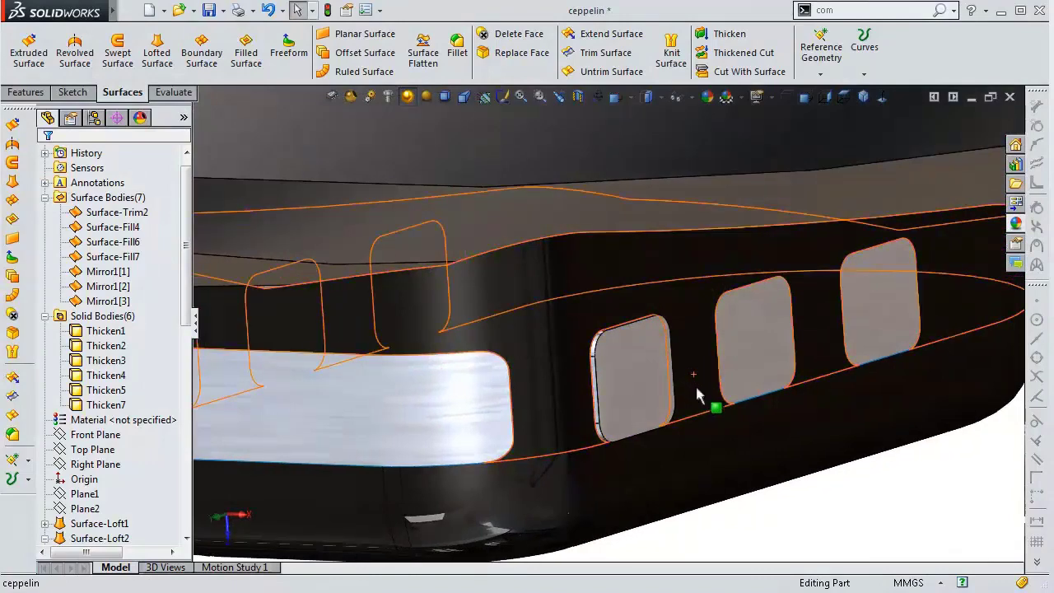
Thicken the middle window pane, Surface-Fill6, into a solid as Thicken8.
left_click(710, 34)
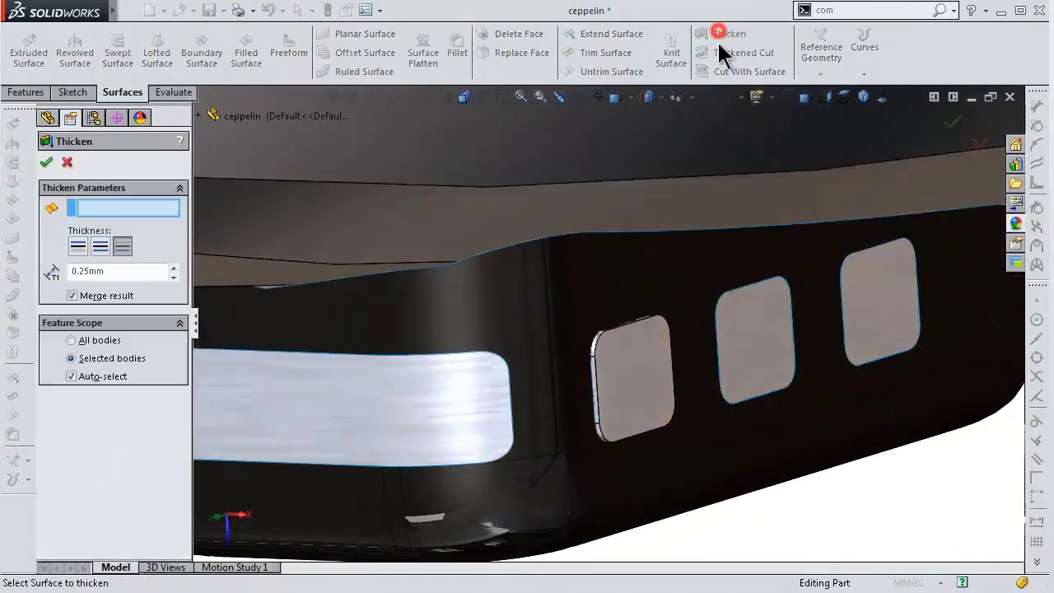
left_click(766, 337)
right_click(766, 338)
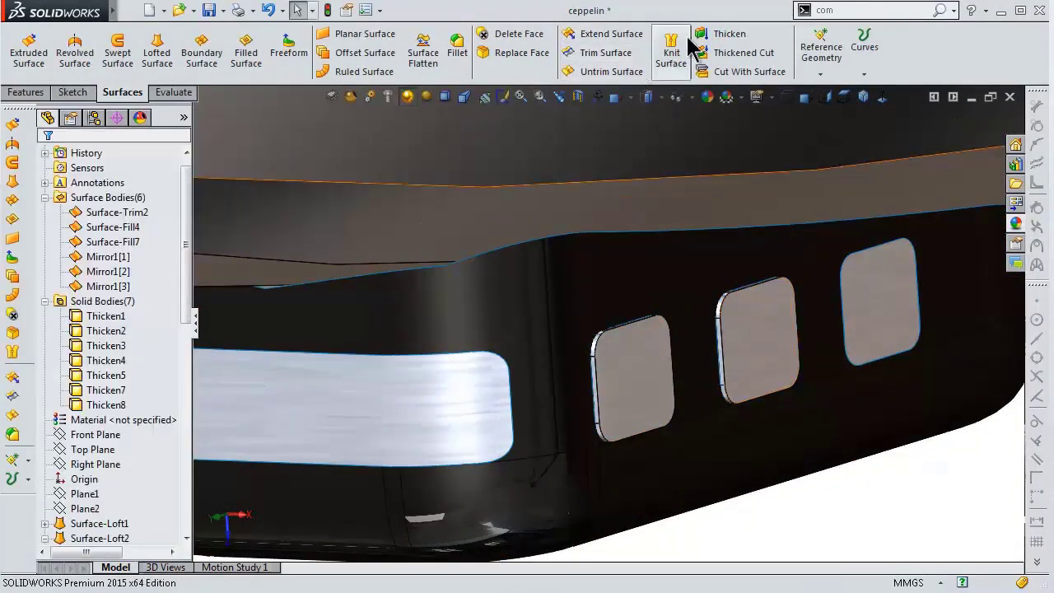
Thicken the right window pane, Surface-Fill7, into a solid as Thicken9.
left_click(715, 34)
left_click(877, 296)
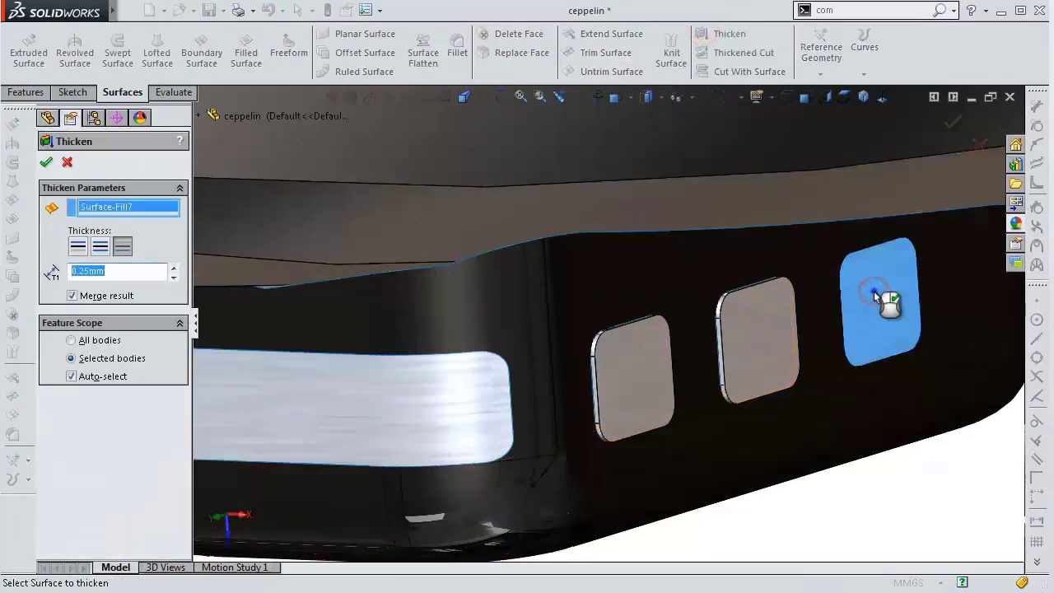
right_click(876, 296)
mouse_move(869, 349)
middle_mouse_down()
mouse_move(810, 360)
mouse_move(839, 348)
mouse_move(819, 390)
mouse_move(720, 264)
mouse_move(894, 390)
mouse_move(851, 396)
mouse_move(814, 353)
mouse_move(828, 353)
mouse_move(823, 371)
middle_mouse_up()
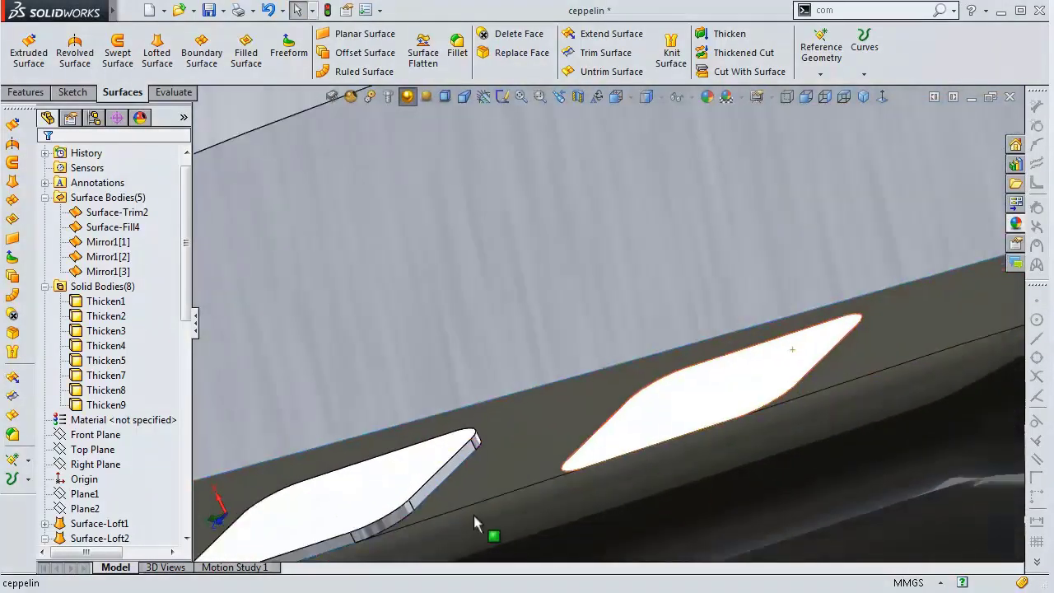
left_click_drag(188, 304, 188, 510)
Reopen the Thicken9 feature for editing and accept its settings.
left_click(89, 538)
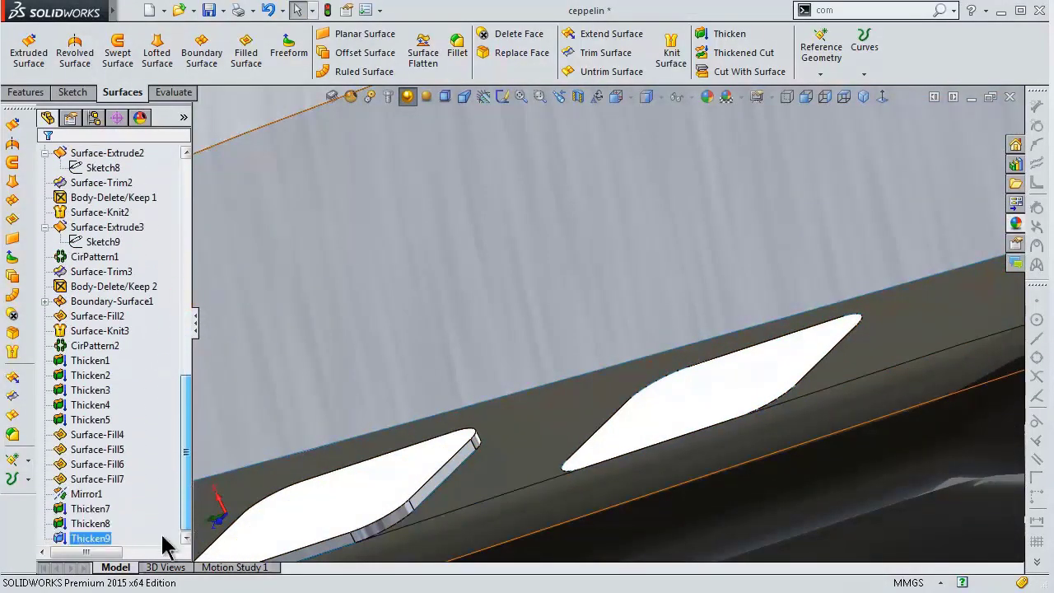
left_click(89, 523, "ctrl")
left_click(108, 491)
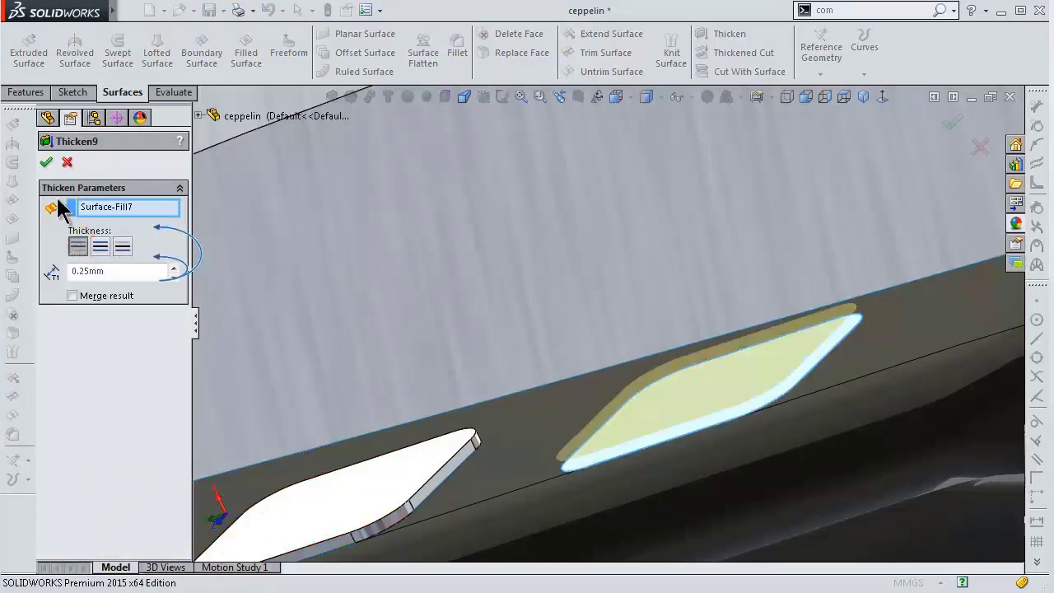
left_click(47, 162)
Check the gondola window pane bodies, then drag Mirror1 below Thicken9 in the feature history.
mouse_move(718, 353)
middle_mouse_down()
mouse_move(665, 403)
mouse_move(717, 392)
mouse_move(717, 454)
mouse_move(699, 437)
middle_mouse_up()
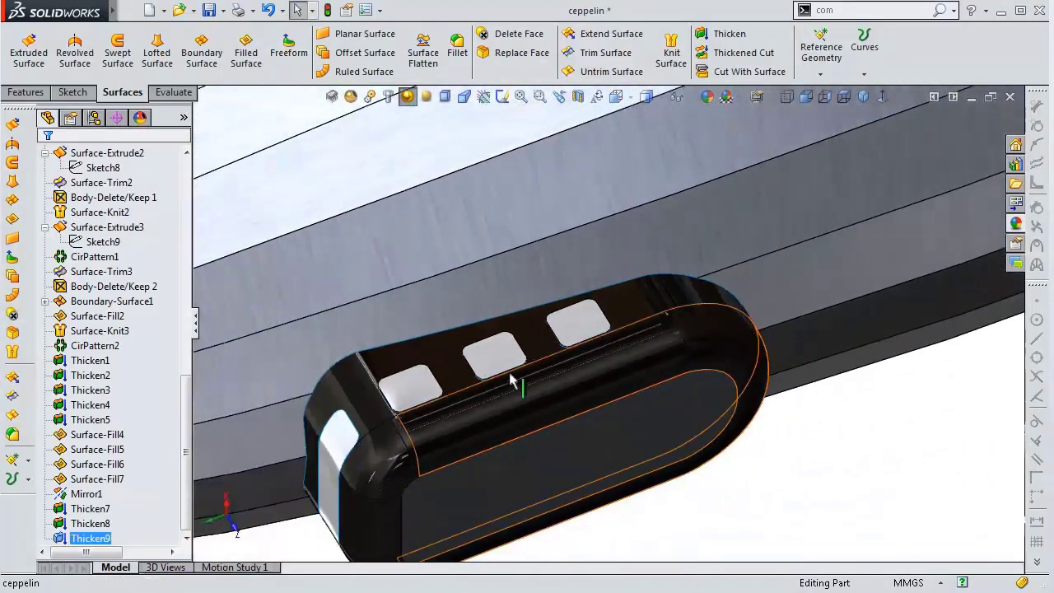
left_click(401, 383)
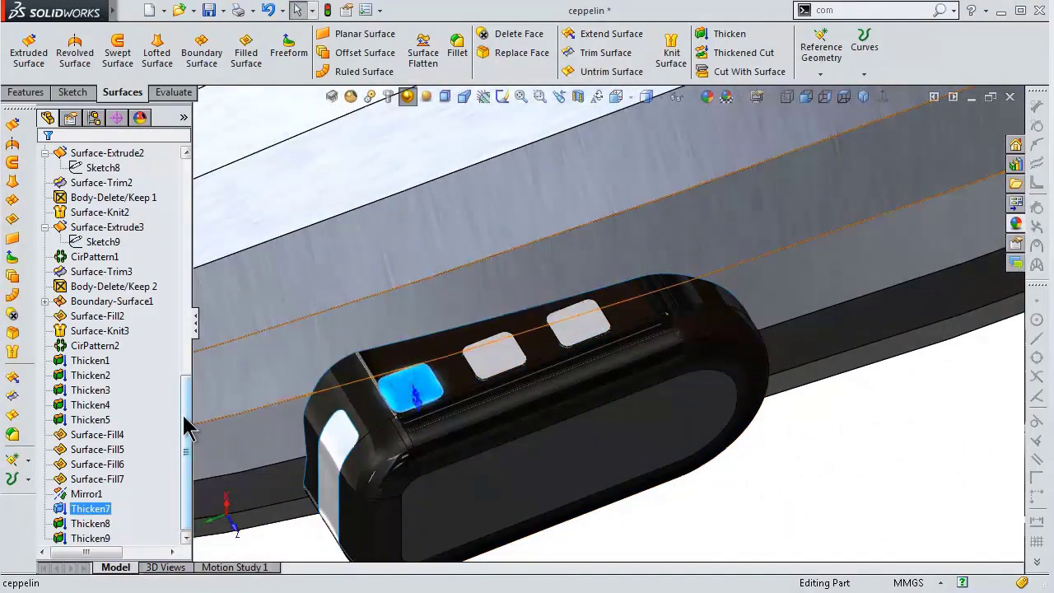
left_click_drag(182, 413, 182, 255)
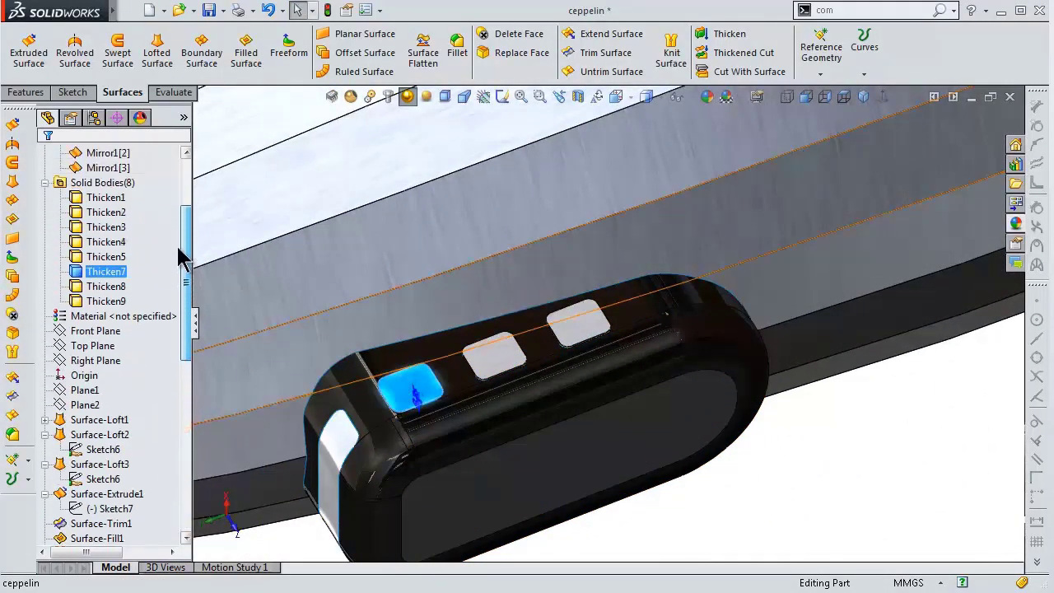
left_click(105, 301)
mouse_move(534, 380)
middle_mouse_down()
mouse_move(689, 318)
mouse_move(595, 396)
mouse_move(651, 402)
middle_mouse_up()
left_click_drag(188, 336, 212, 523)
left_click_drag(98, 498, 98, 539)
Dismiss the rebuild errors and reopen the broken Mirror1 feature for editing.
left_click(746, 358)
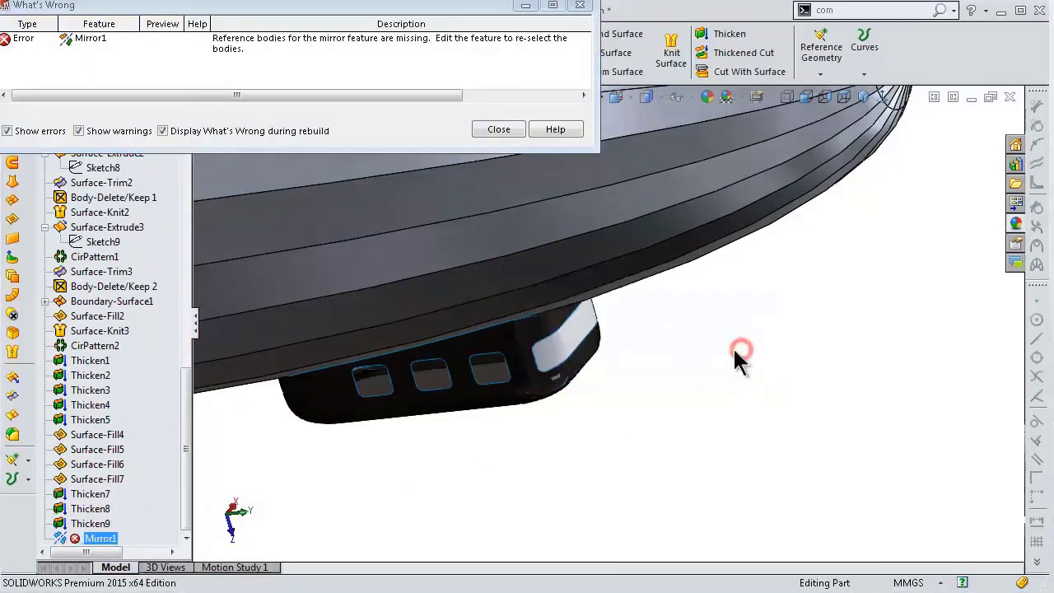
left_click(499, 130)
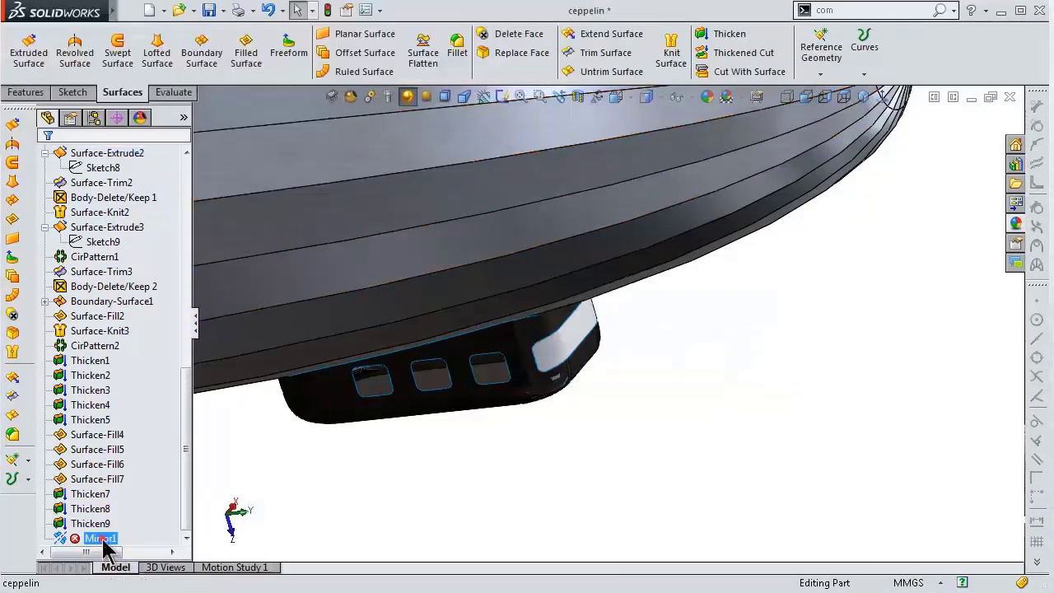
left_click_drag(103, 542, 87, 539)
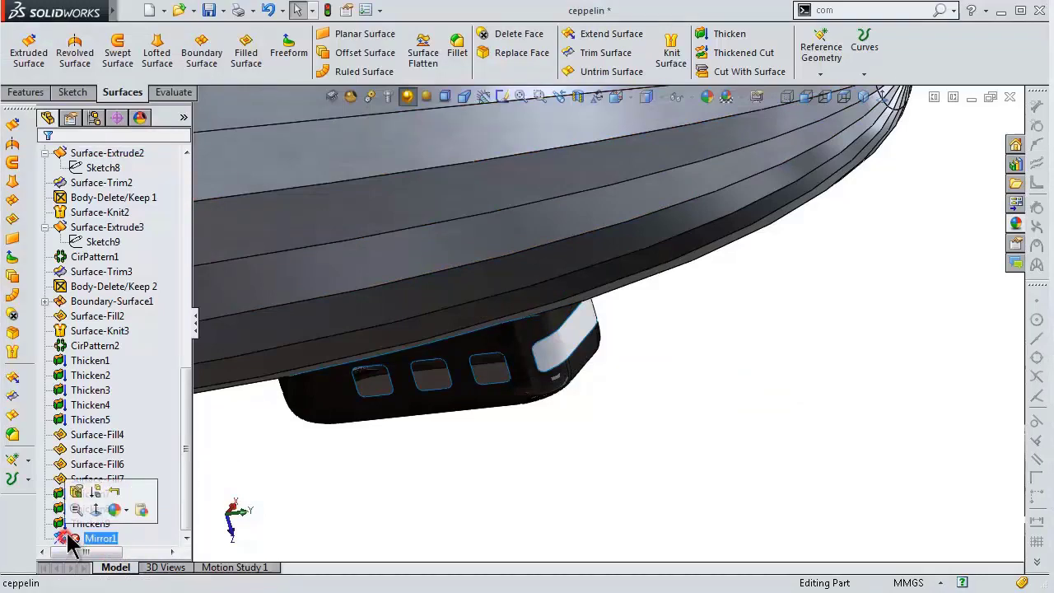
left_click(77, 500)
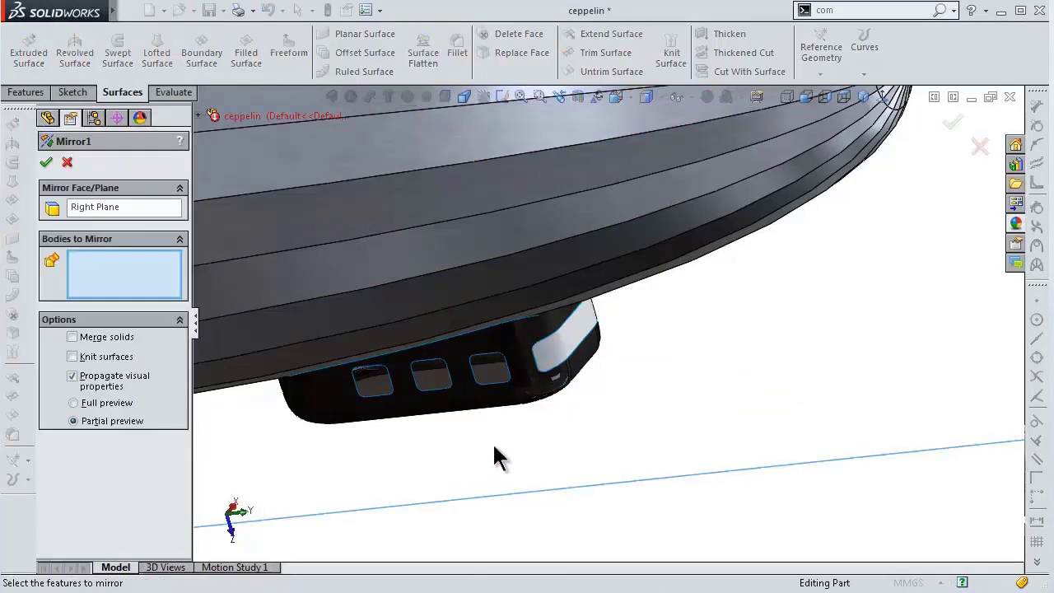
Pick the three window pane bodies to mirror across the Right Plane, and accept.
middle_click_drag(494, 454, 388, 466)
scroll(595, 353, "down", 5)
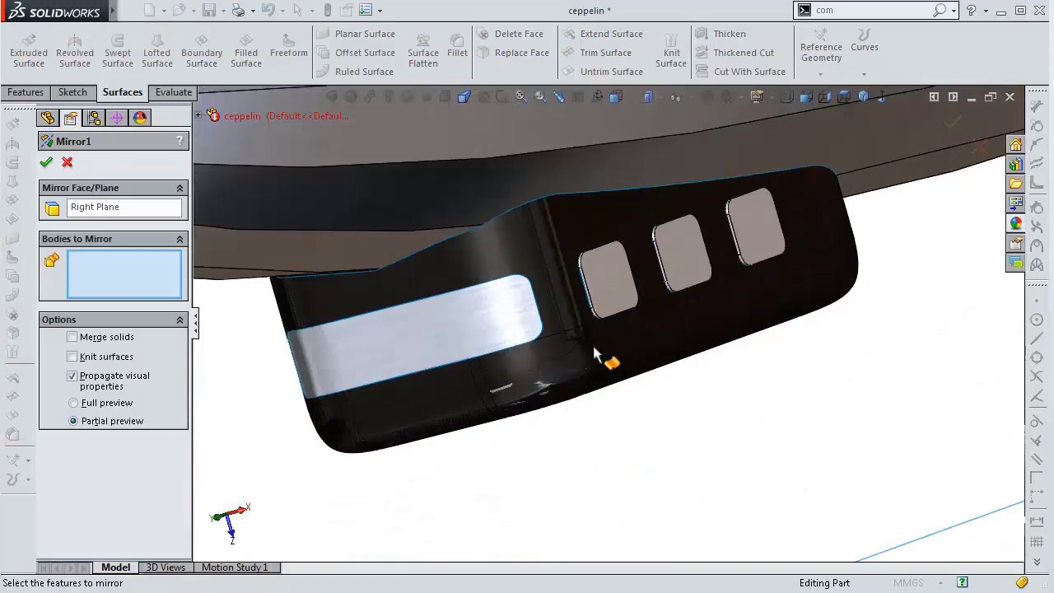
left_click(616, 307)
left_click(682, 274)
left_click(753, 244)
right_click(753, 243)
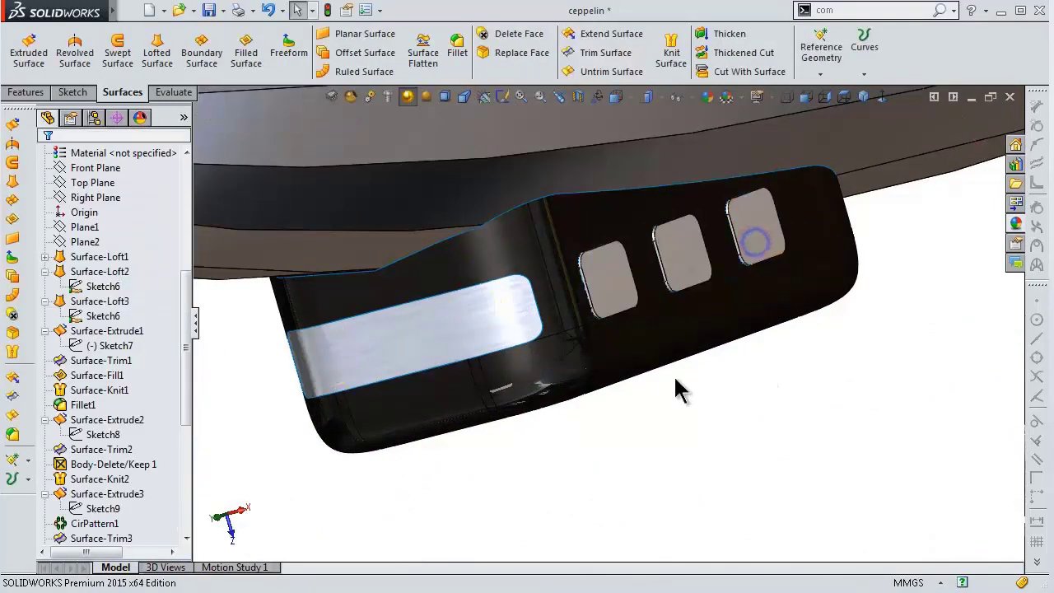
middle_click_drag(676, 380, 745, 358)
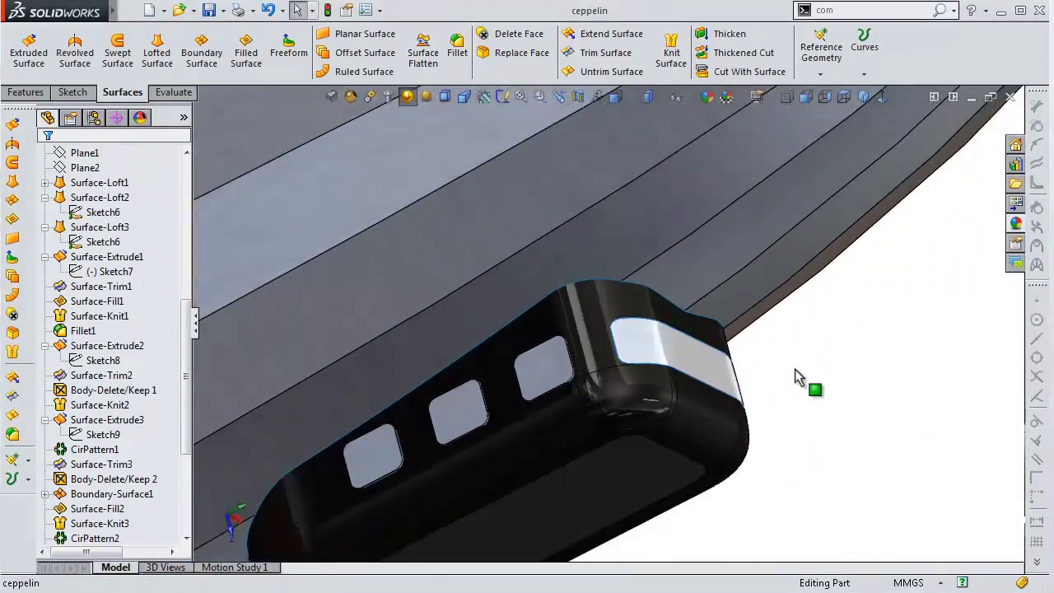
Thicken Surface-Trim2 by 0.20 mm as an unmerged body, choosing the thickening side.
left_click(725, 34)
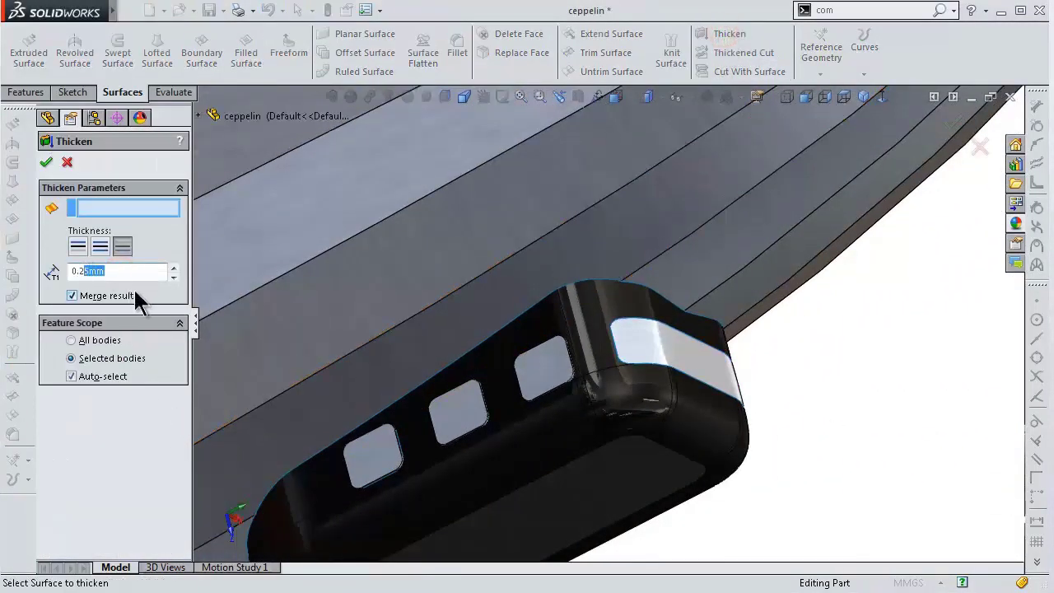
type("0.2")
left_click(96, 295)
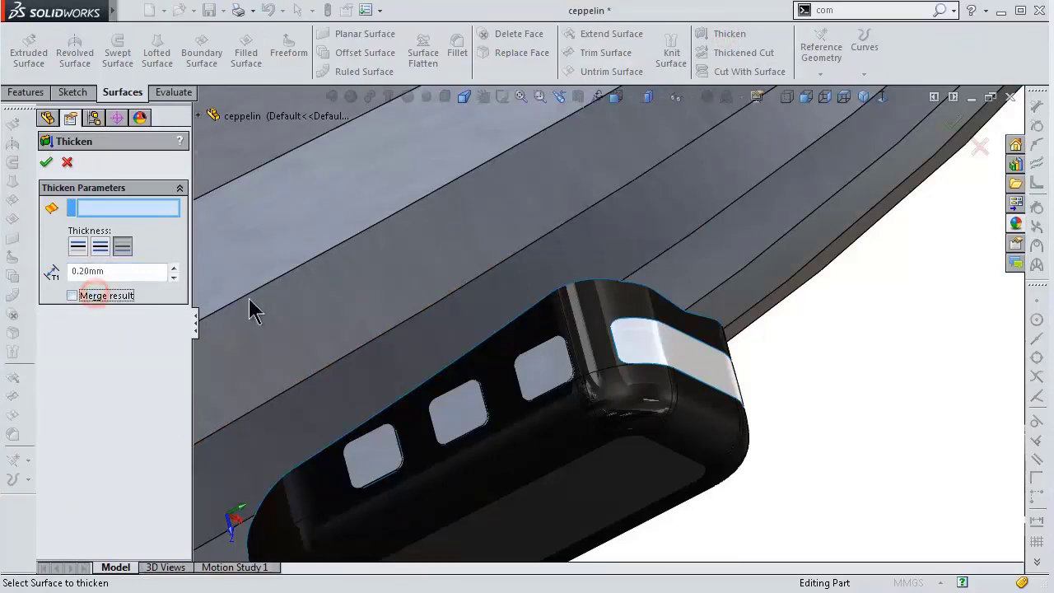
left_click(626, 424)
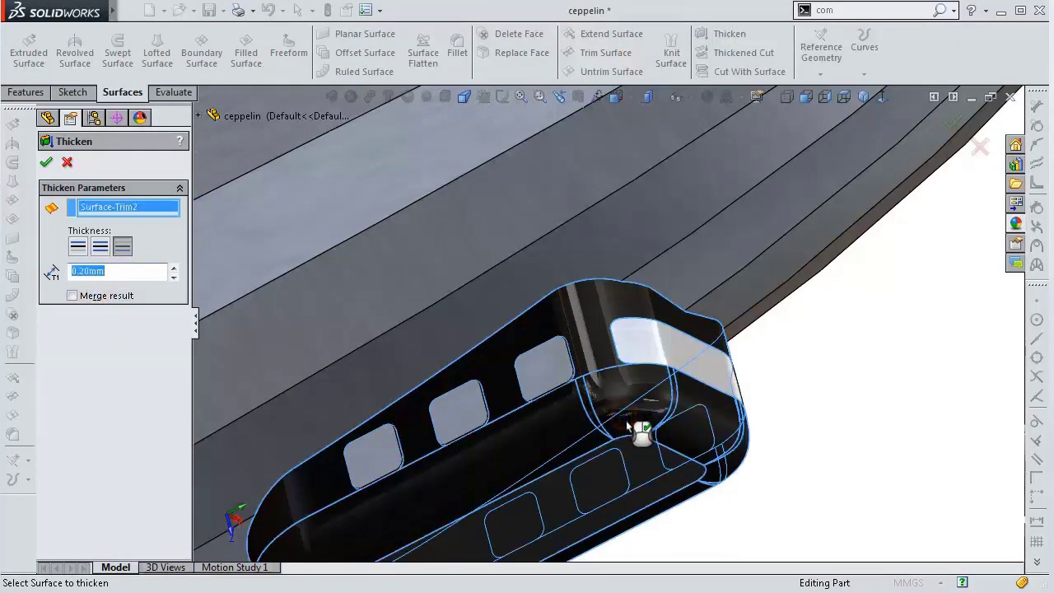
middle_click_drag(684, 437, 642, 486)
scroll(641, 486, "up", 2)
scroll(695, 416, "down", 3)
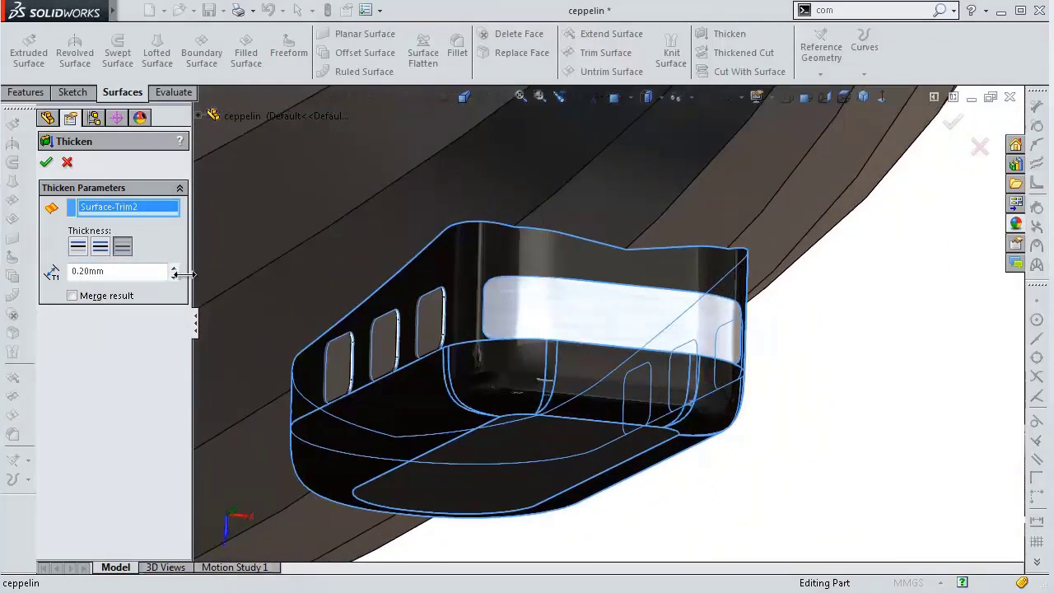
left_click(78, 247)
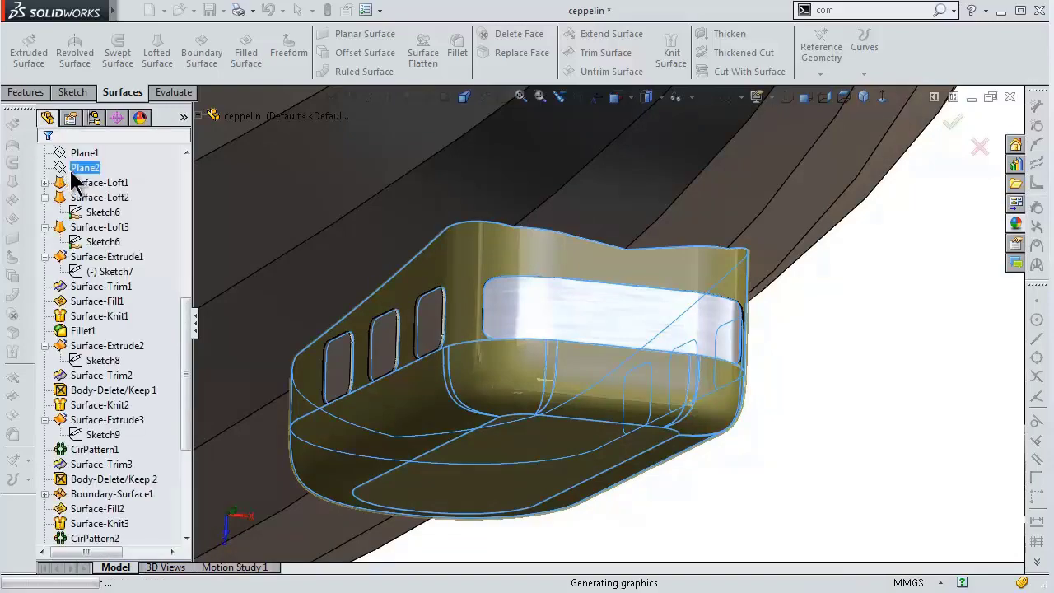
Orbit around the gondola and select its front window surface.
mouse_move(764, 451)
middle_mouse_down()
mouse_move(823, 442)
mouse_move(812, 388)
mouse_move(774, 313)
middle_mouse_up()
scroll(713, 305, "down", 5)
mouse_move(649, 291)
middle_mouse_down()
mouse_move(568, 255)
mouse_move(642, 312)
mouse_move(706, 254)
mouse_move(724, 278)
mouse_move(687, 275)
mouse_move(740, 275)
mouse_move(698, 310)
mouse_move(616, 431)
mouse_move(566, 336)
middle_mouse_up()
left_click(564, 327)
middle_click_drag(627, 384, 758, 403)
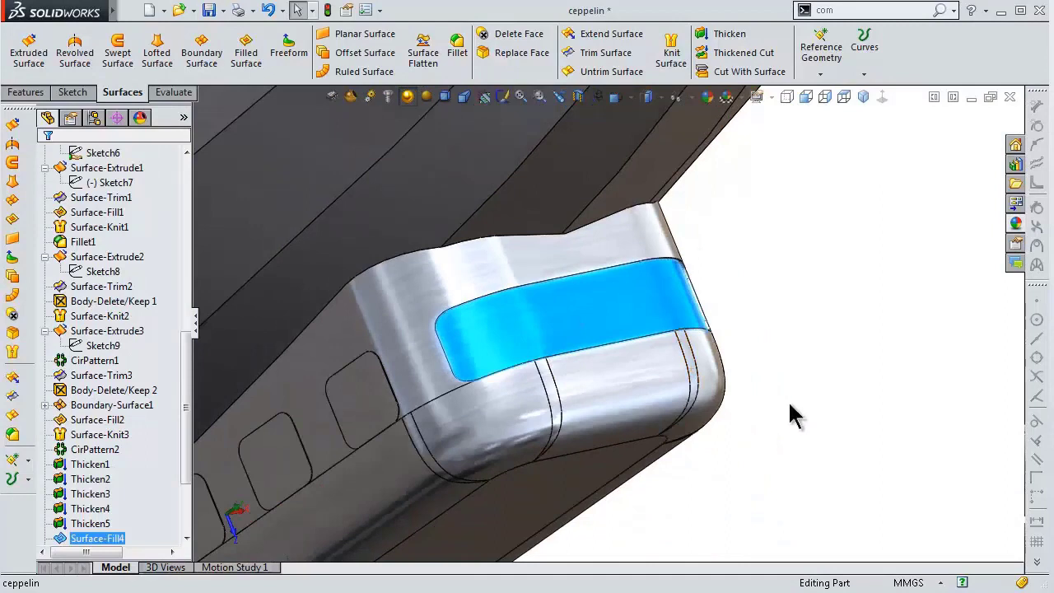
Thicken Surface-Fill4 by 0.25 mm to both sides, without merging the result.
left_click(730, 36)
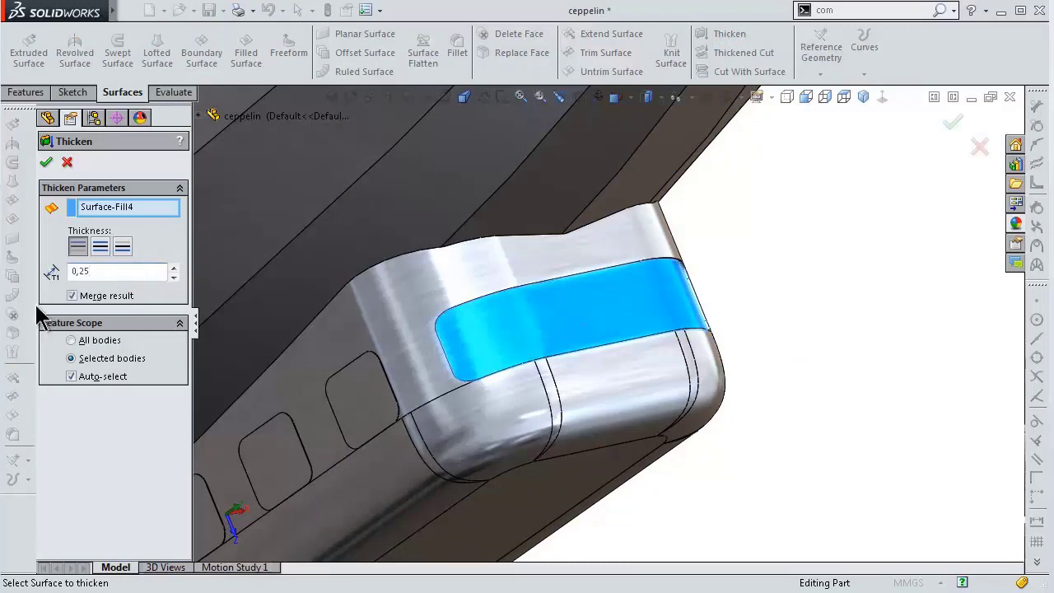
left_click(40, 338)
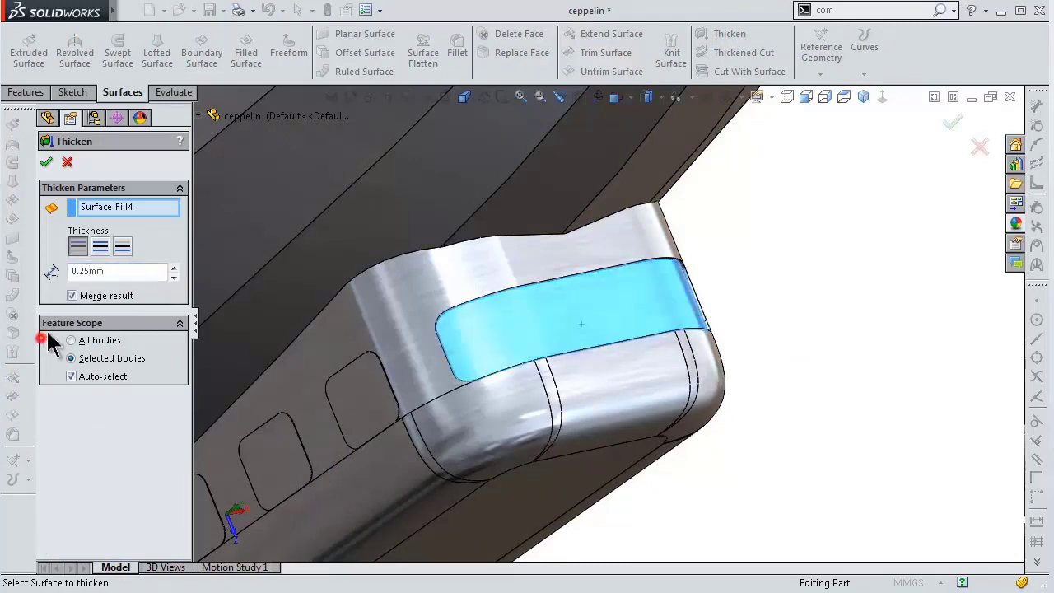
left_click(114, 298)
mouse_move(704, 404)
middle_mouse_down()
mouse_move(673, 330)
mouse_move(509, 381)
mouse_move(659, 359)
middle_mouse_up()
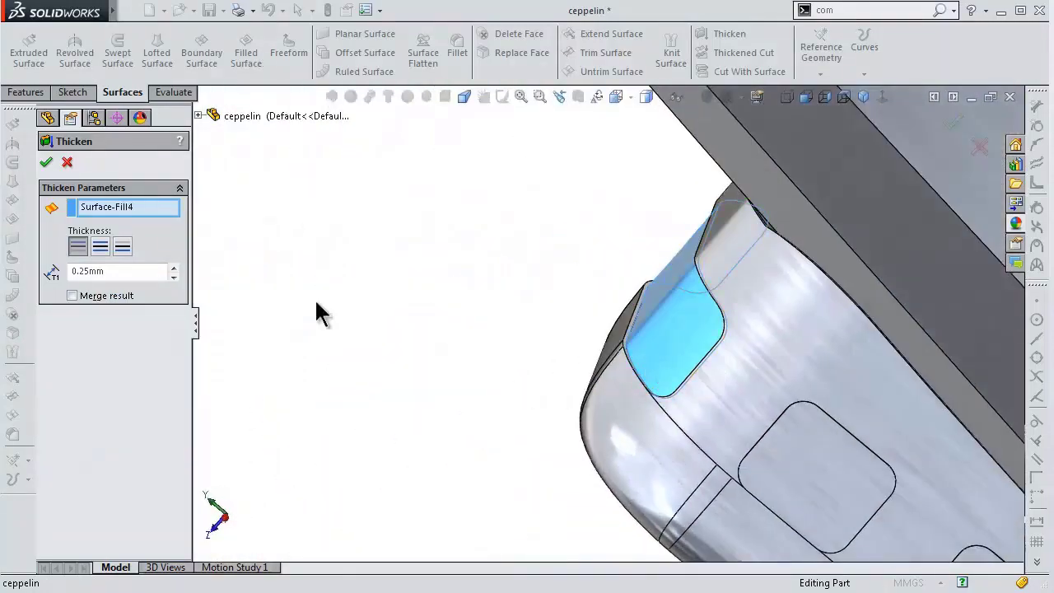
left_click(122, 249)
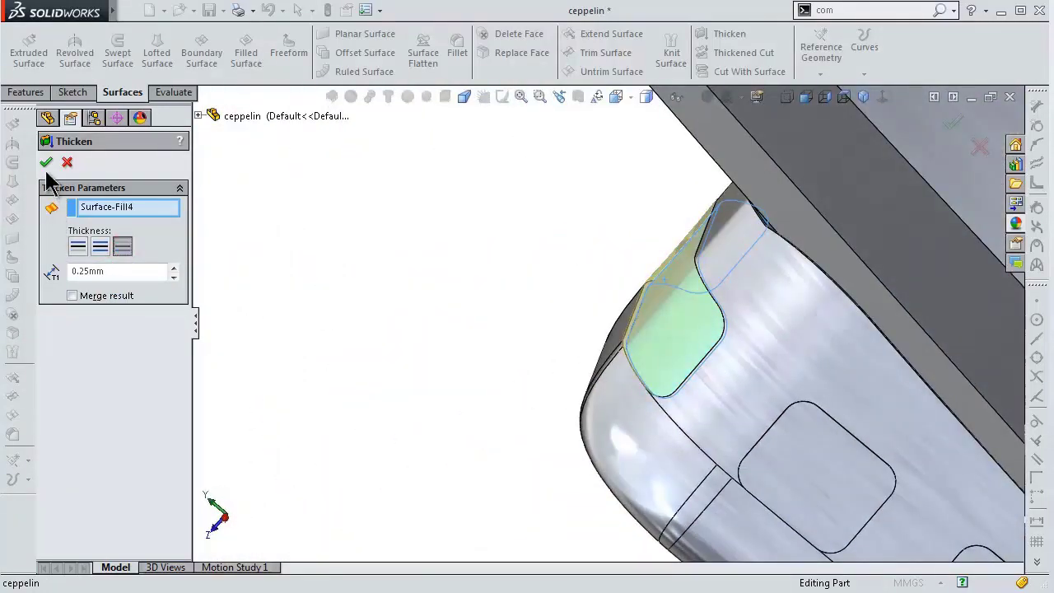
mouse_move(412, 271)
middle_mouse_down()
mouse_move(462, 320)
mouse_move(692, 418)
mouse_move(671, 417)
mouse_move(661, 441)
mouse_move(544, 453)
middle_mouse_up()
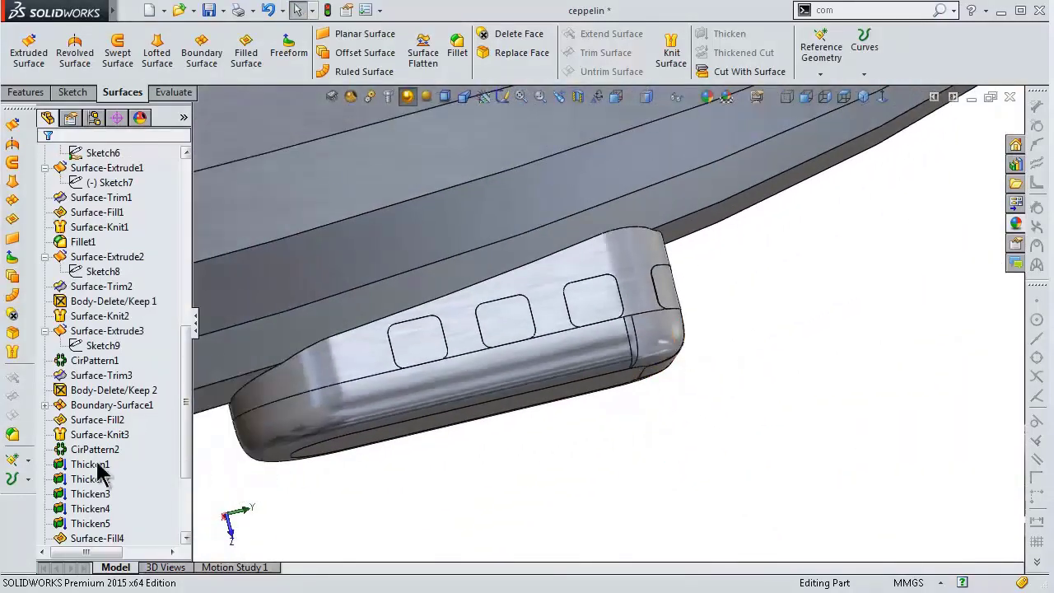
Select the mirrored window pane bodies and the front window body Thicken10.
left_click(91, 464)
left_click_drag(186, 420, 188, 282)
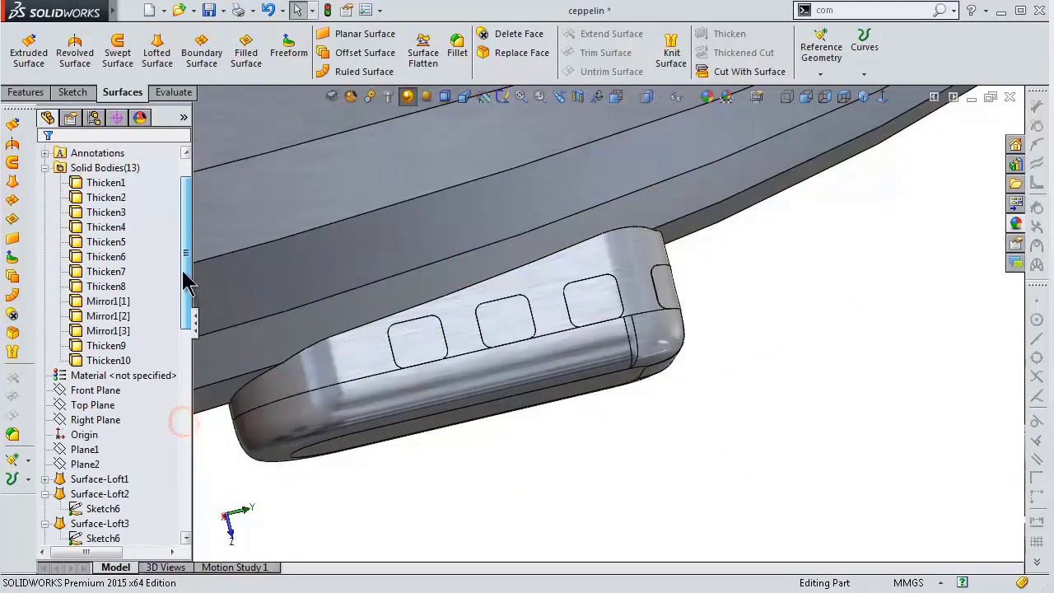
left_click(112, 306)
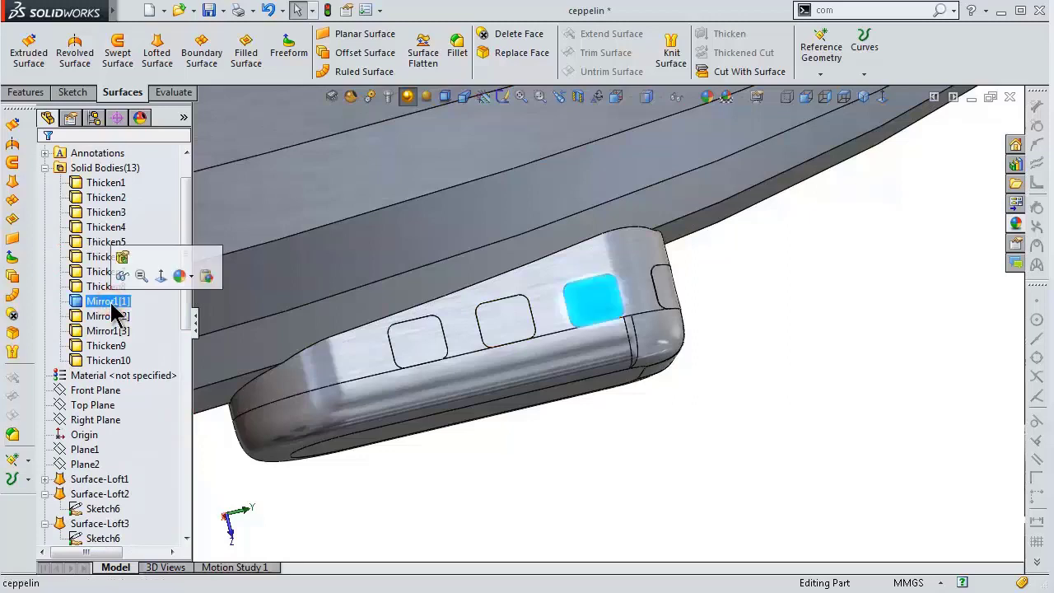
left_click(103, 331, "ctrl")
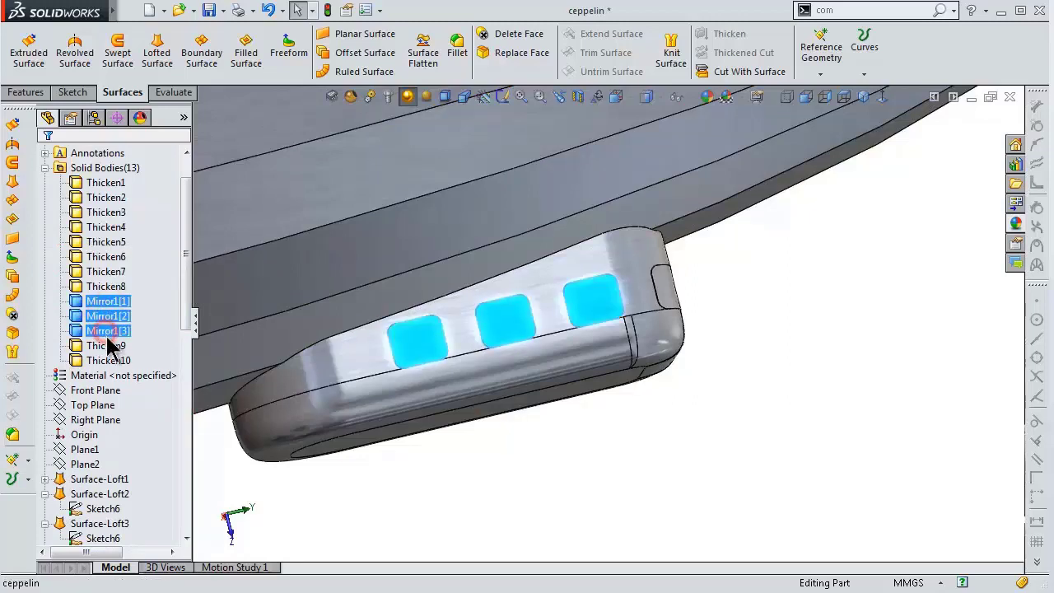
left_click(105, 346, "ctrl")
left_click(100, 350, "ctrl")
mouse_move(482, 396)
middle_mouse_down()
mouse_move(371, 370)
mouse_move(580, 363)
middle_mouse_up()
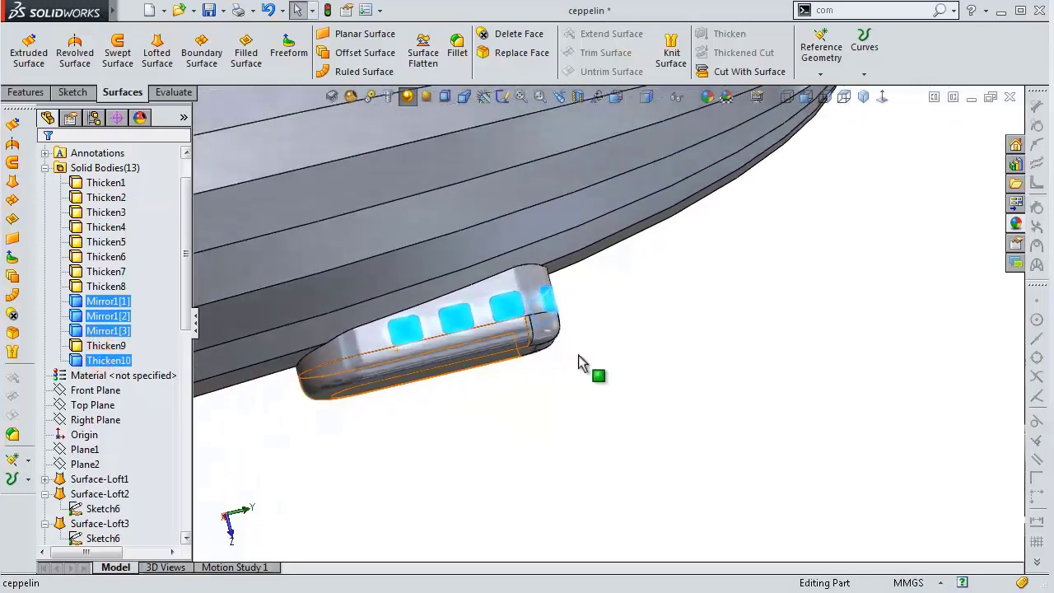
Apply the Clear Plastic acrylic appearance to the selected window bodies.
left_click(1016, 223)
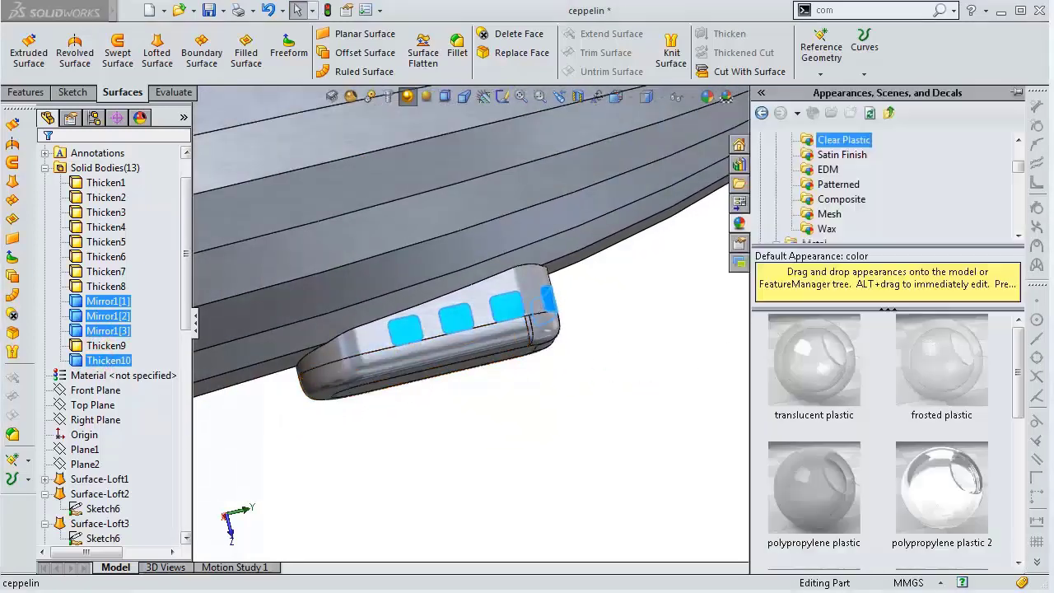
left_click_drag(1018, 403, 1034, 560)
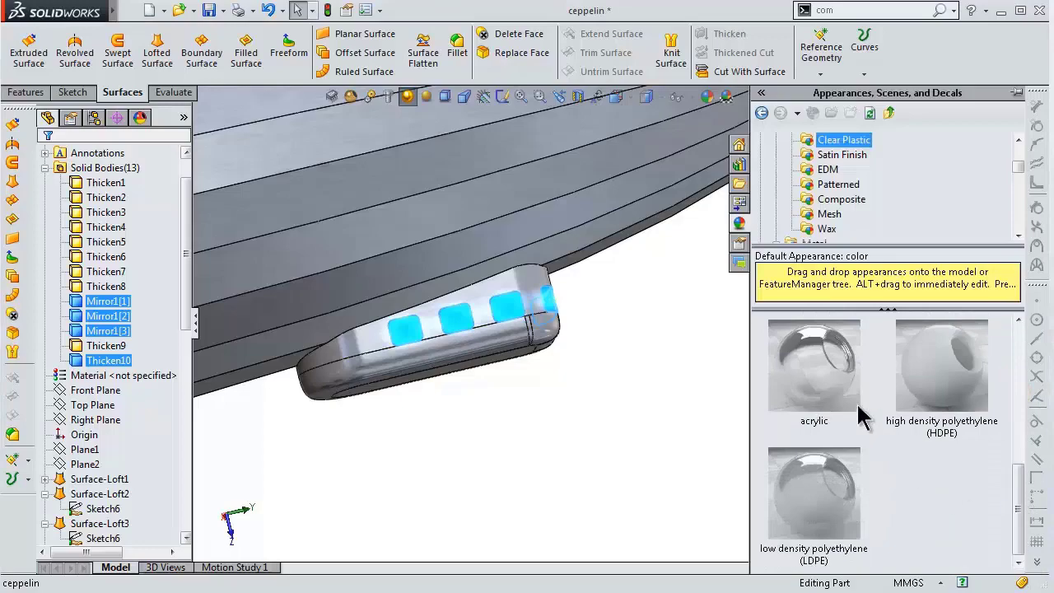
mouse_move(861, 415)
left_mouse_down()
mouse_move(816, 376)
mouse_move(652, 381)
mouse_move(601, 406)
left_mouse_up()
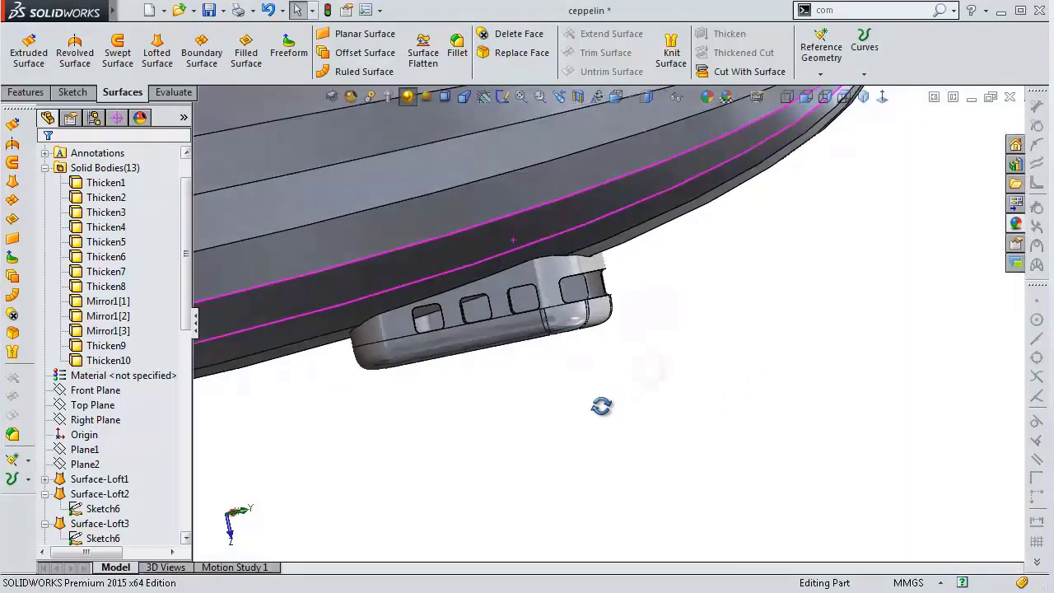
scroll(631, 176, "down", 2)
scroll(645, 280, "down", 3)
scroll(647, 252, "down", 2)
scroll(684, 228, "down", 2)
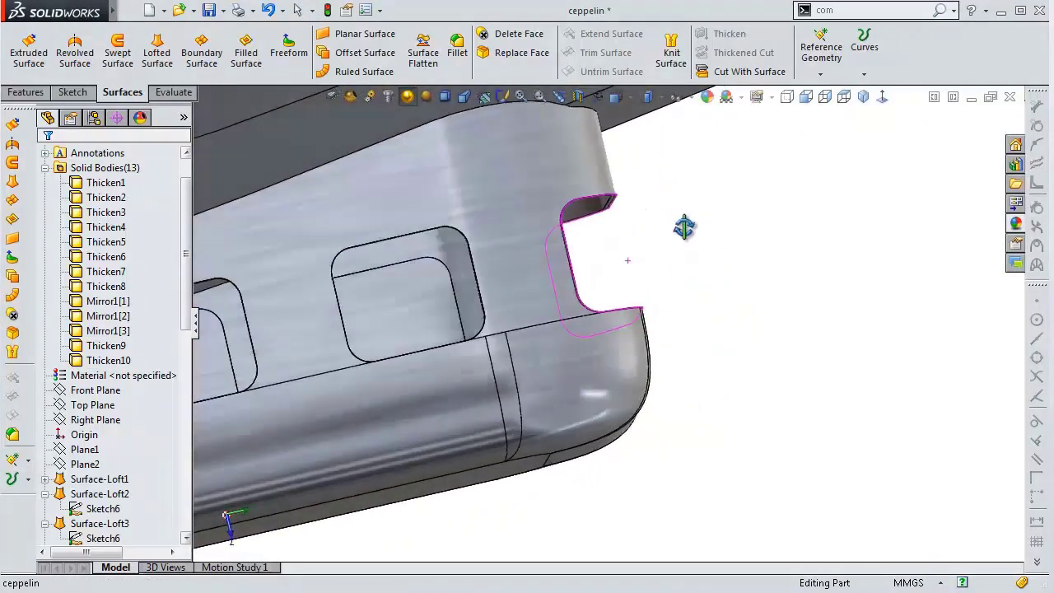
scroll(684, 228, "up", 3)
scroll(741, 205, "up", 3)
middle_click_drag(765, 205, 650, 325)
scroll(728, 300, "down", 3)
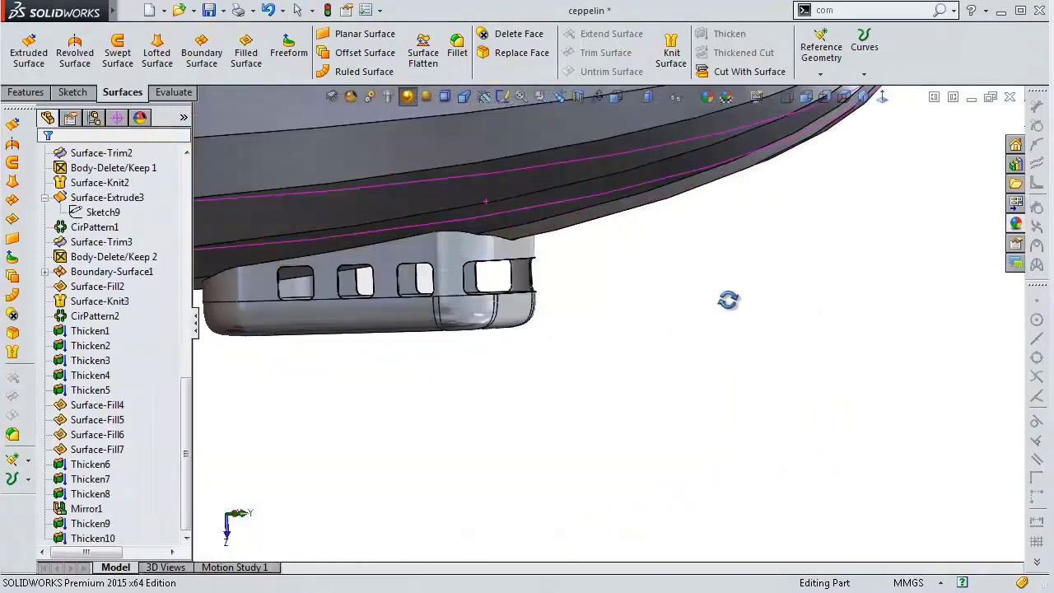
mouse_move(728, 299)
middle_mouse_down()
mouse_move(765, 322)
mouse_move(654, 321)
mouse_move(541, 354)
mouse_move(530, 376)
middle_mouse_up()
scroll(630, 251, "up", 3)
scroll(648, 220, "down", 2)
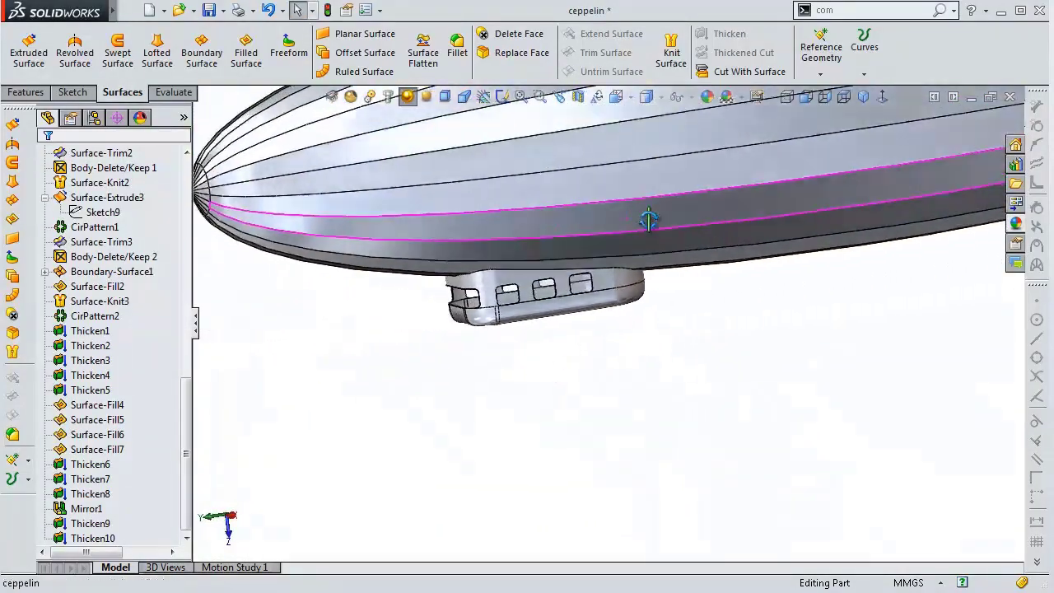
mouse_move(649, 220)
middle_mouse_down()
mouse_move(670, 193)
mouse_move(664, 228)
middle_mouse_up()
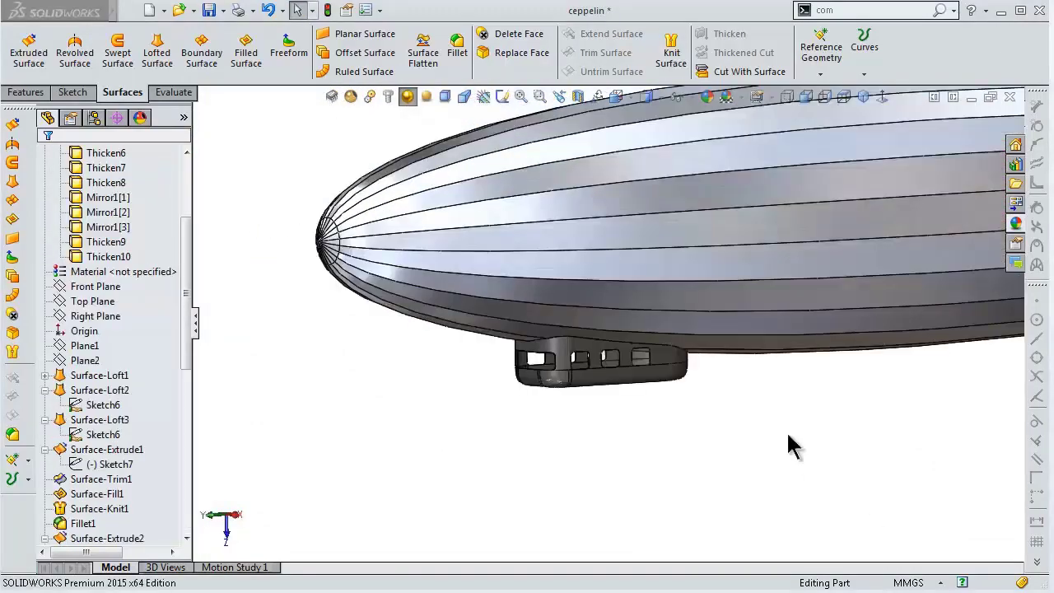
mouse_move(795, 442)
middle_mouse_down()
mouse_move(804, 419)
mouse_move(853, 409)
middle_mouse_up()
scroll(796, 305, "up", 2)
mouse_move(795, 306)
middle_mouse_down()
mouse_move(727, 306)
mouse_move(659, 346)
mouse_move(548, 371)
middle_mouse_up()
scroll(485, 424, "down", 3)
mouse_move(423, 475)
middle_mouse_down()
mouse_move(612, 254)
mouse_move(568, 276)
mouse_move(600, 322)
middle_mouse_up()
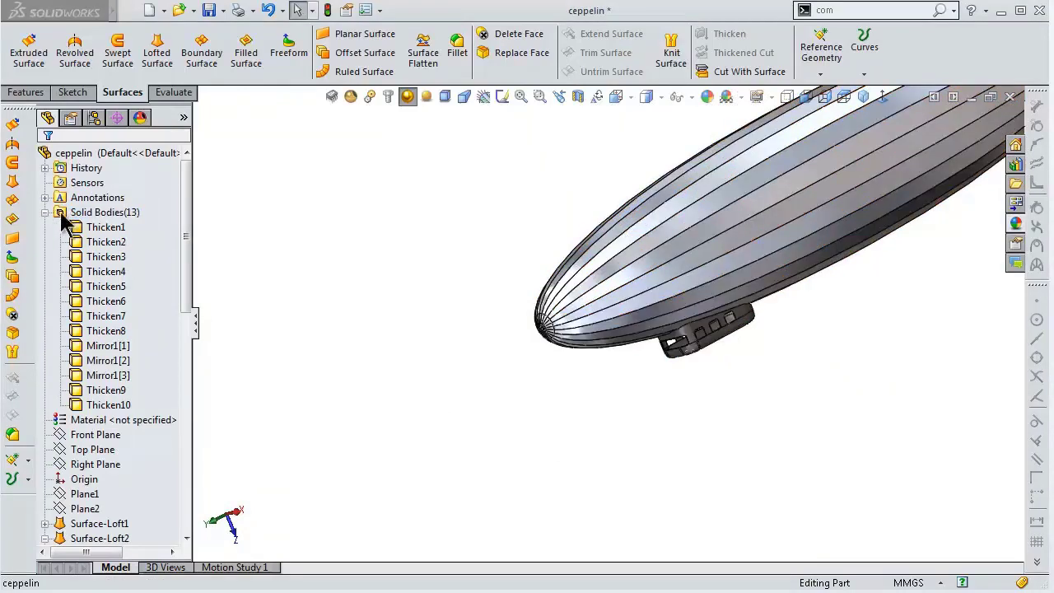
Collapse the Solid Bodies list and set the display style to Shaded without edges.
left_click(45, 212)
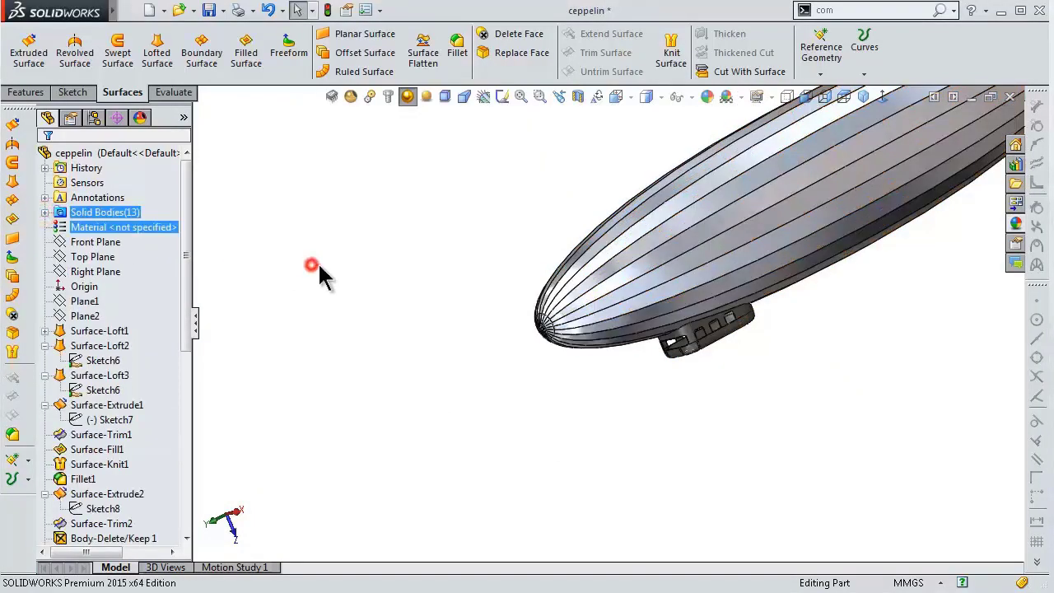
mouse_move(469, 448)
middle_mouse_down()
mouse_move(788, 419)
mouse_move(832, 376)
middle_mouse_up()
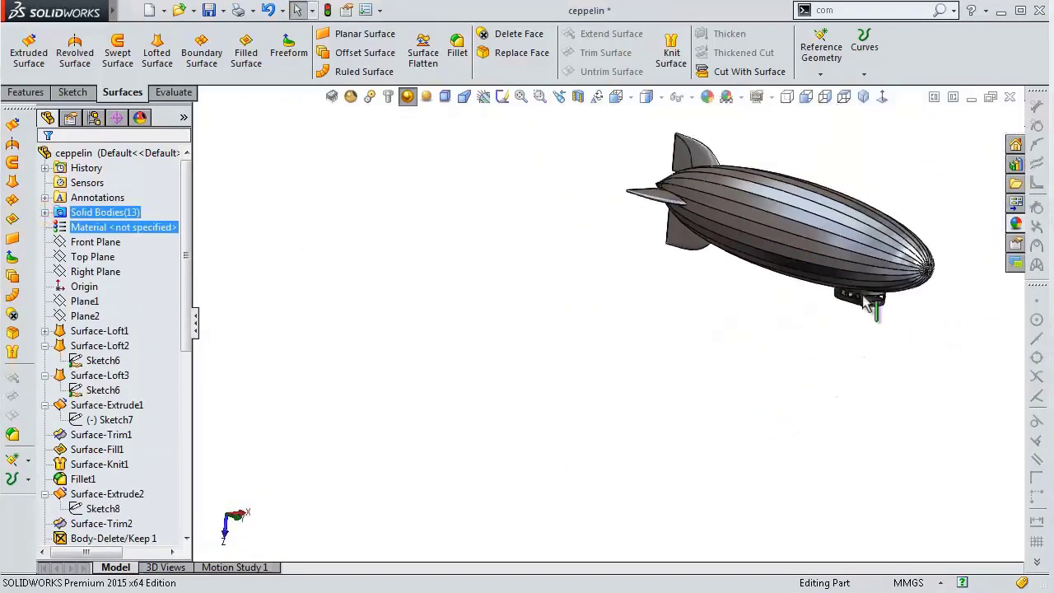
mouse_move(866, 304)
middle_mouse_down()
mouse_move(759, 381)
mouse_move(696, 162)
mouse_move(659, 216)
middle_mouse_up()
scroll(772, 383, "down", 3)
scroll(772, 383, "down", 3)
scroll(759, 382, "up", 3)
left_click(648, 137)
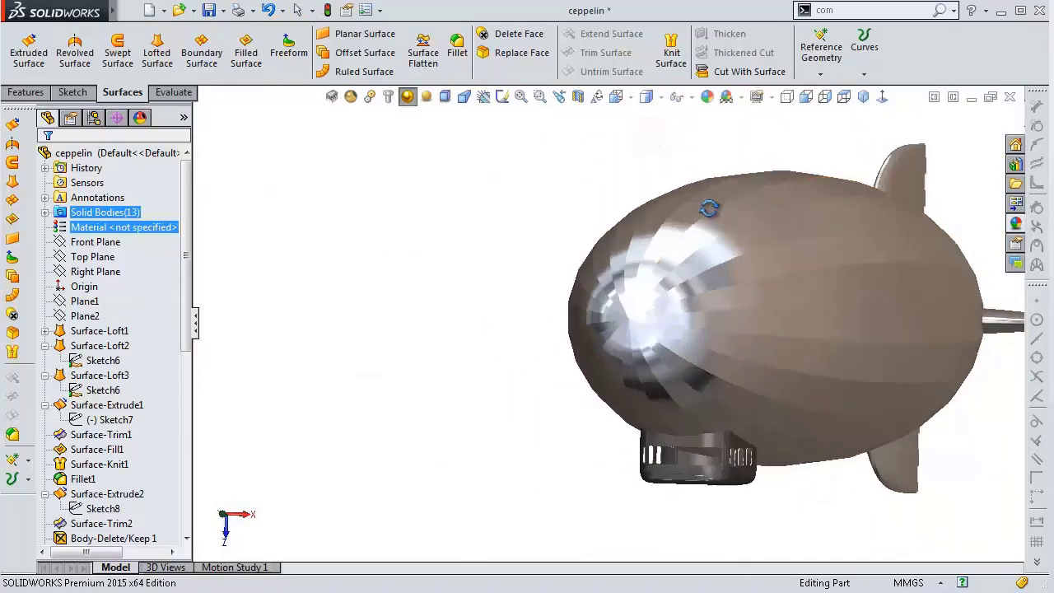
Turn on Ambient Occlusion, collapse the FeatureManager panel, and clear the selection.
scroll(659, 216, "down", 3)
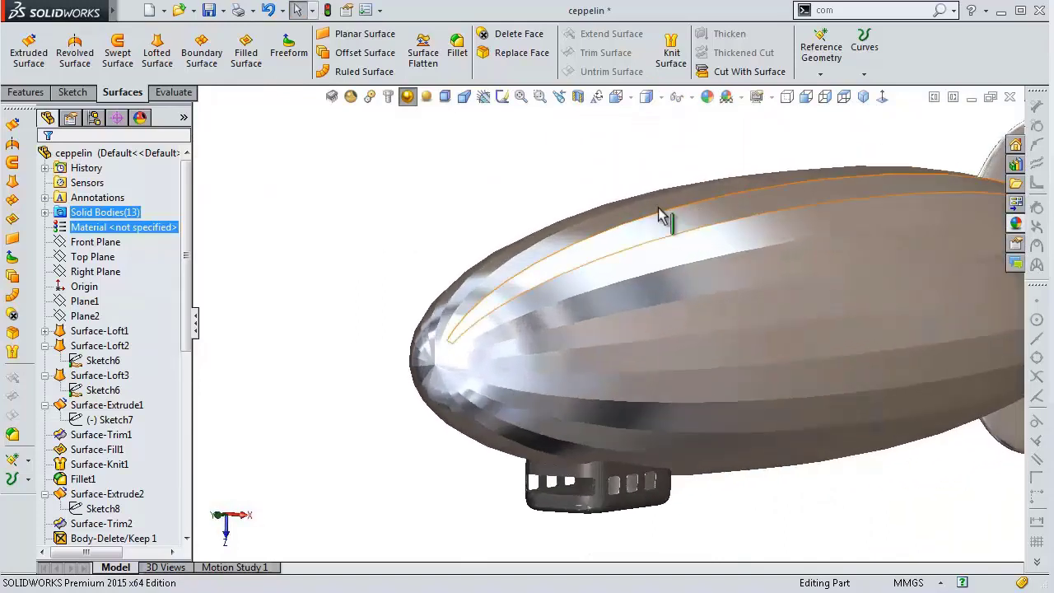
left_click(428, 97)
scroll(942, 320, "down", 2)
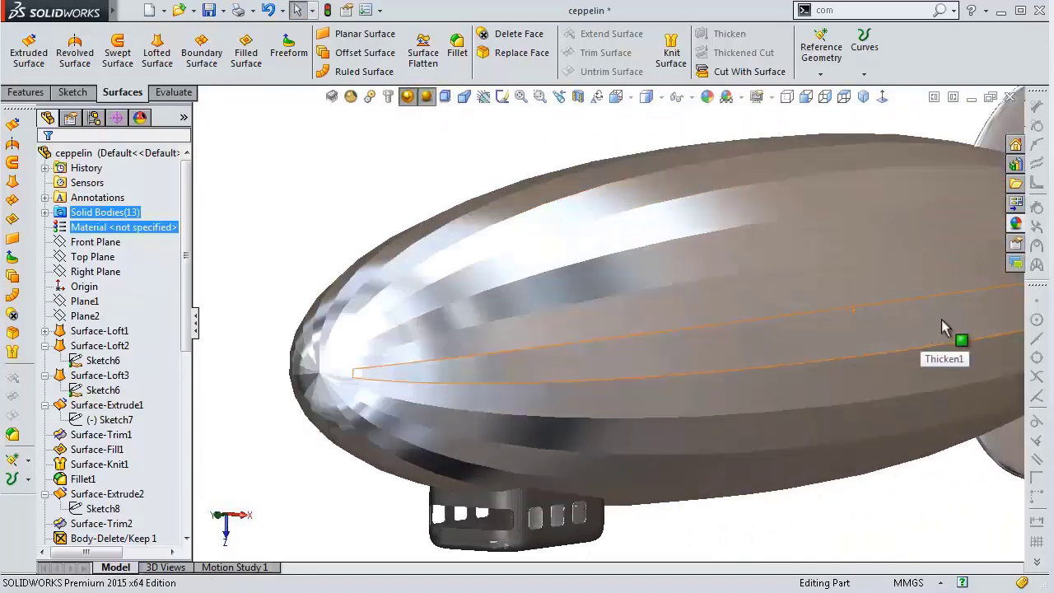
left_click(196, 321)
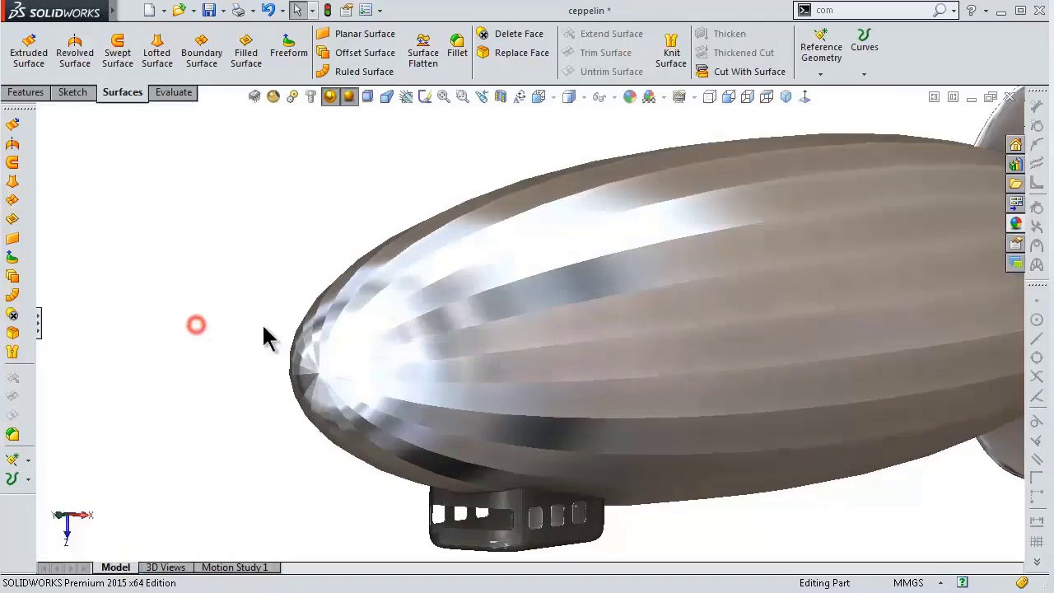
scroll(637, 373, "up", 2)
scroll(742, 428, "down", 2)
left_click(800, 489)
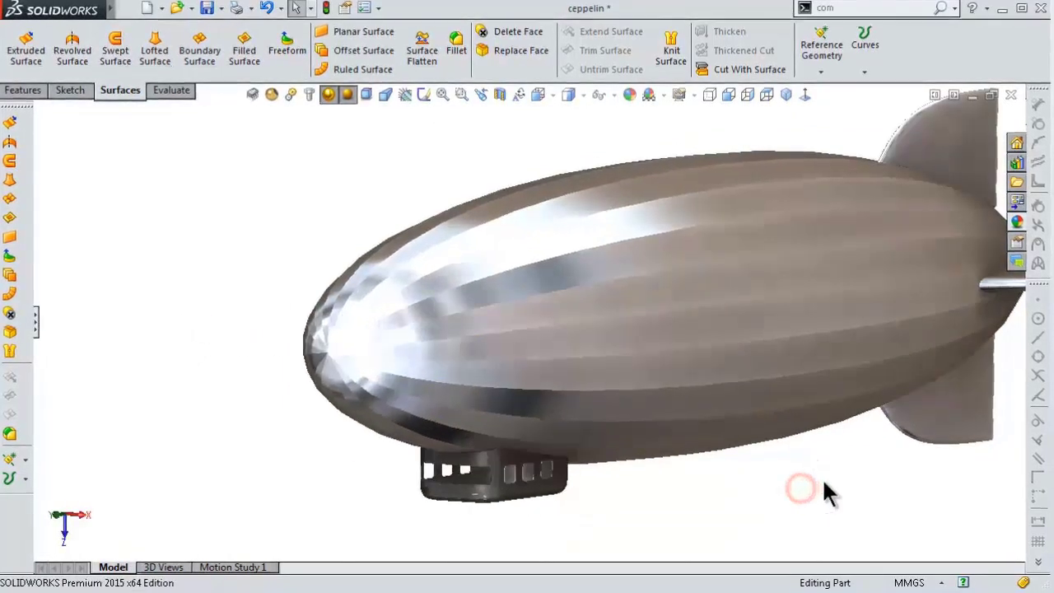
Orbit and zoom around the zeppelin from a low front-quarter to an end-on view.
mouse_move(822, 488)
middle_mouse_down()
mouse_move(616, 448)
mouse_move(705, 442)
mouse_move(665, 431)
mouse_move(606, 435)
mouse_move(730, 361)
middle_mouse_up()
scroll(834, 296, "down", 3)
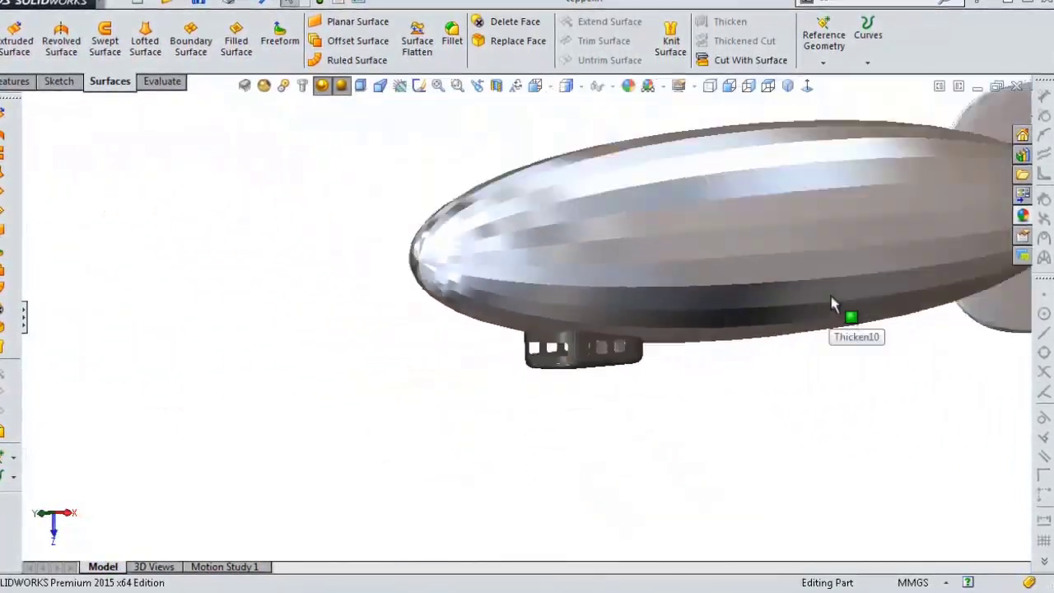
scroll(834, 268, "down", 2)
scroll(834, 268, "up", 5)
middle_click_drag(777, 278, 780, 280)
scroll(780, 280, "down", 3)
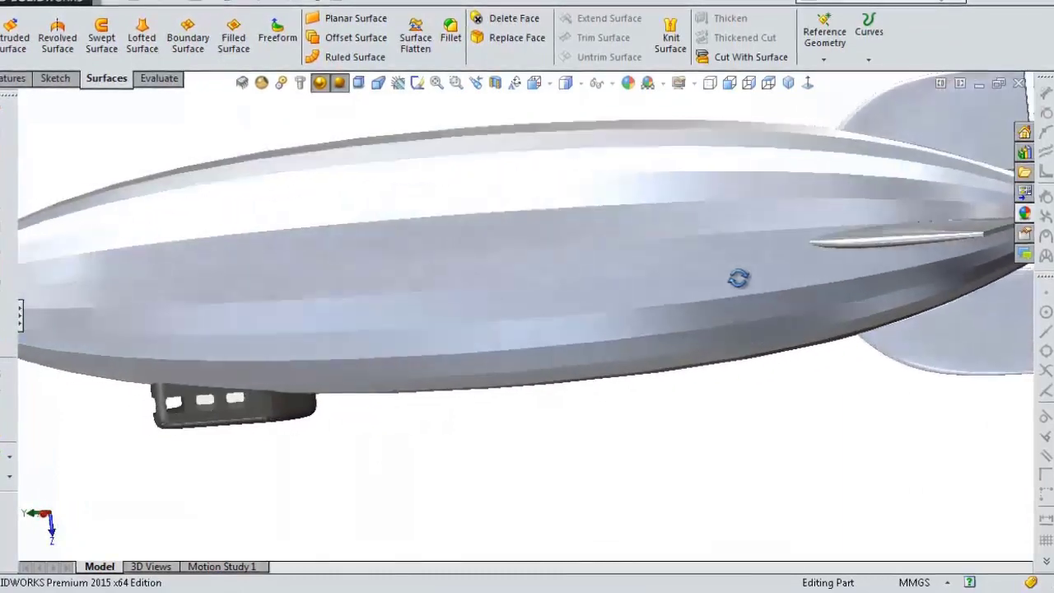
scroll(736, 277, "down", 3)
middle_click_drag(706, 283, 725, 305)
scroll(782, 262, "down", 2)
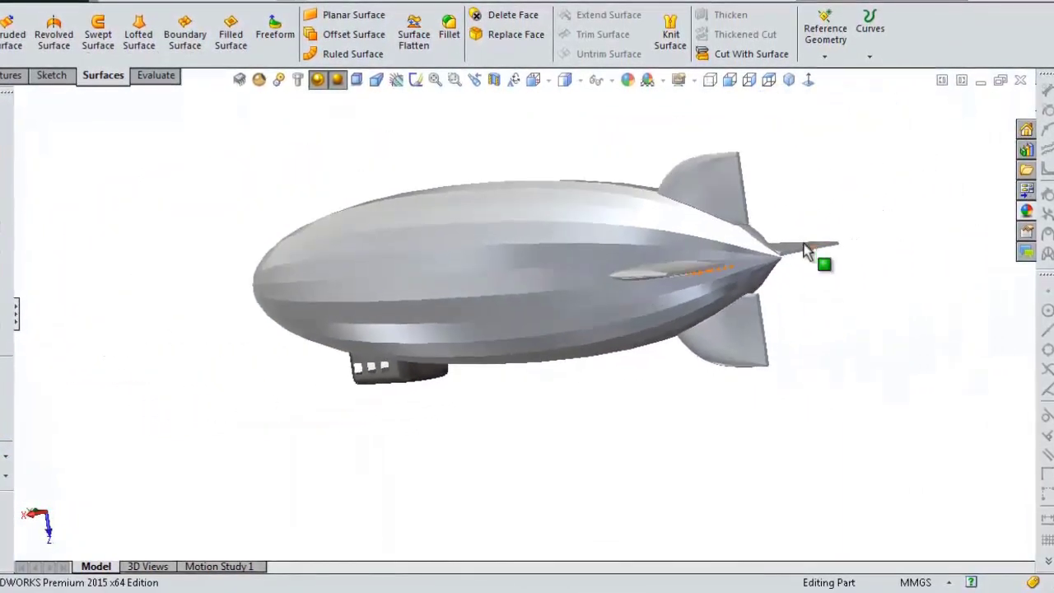
scroll(818, 283, "up", 2)
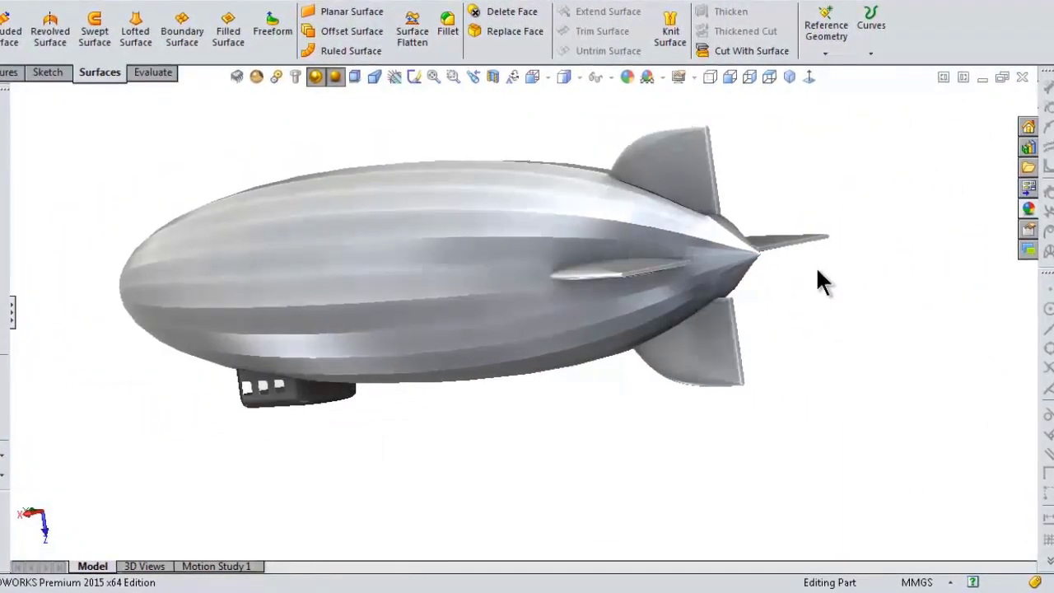
mouse_move(777, 266)
middle_mouse_down()
mouse_move(696, 277)
mouse_move(727, 252)
middle_mouse_up()
Step through the Front, Right and Top views, finishing in Isometric.
left_click(722, 71)
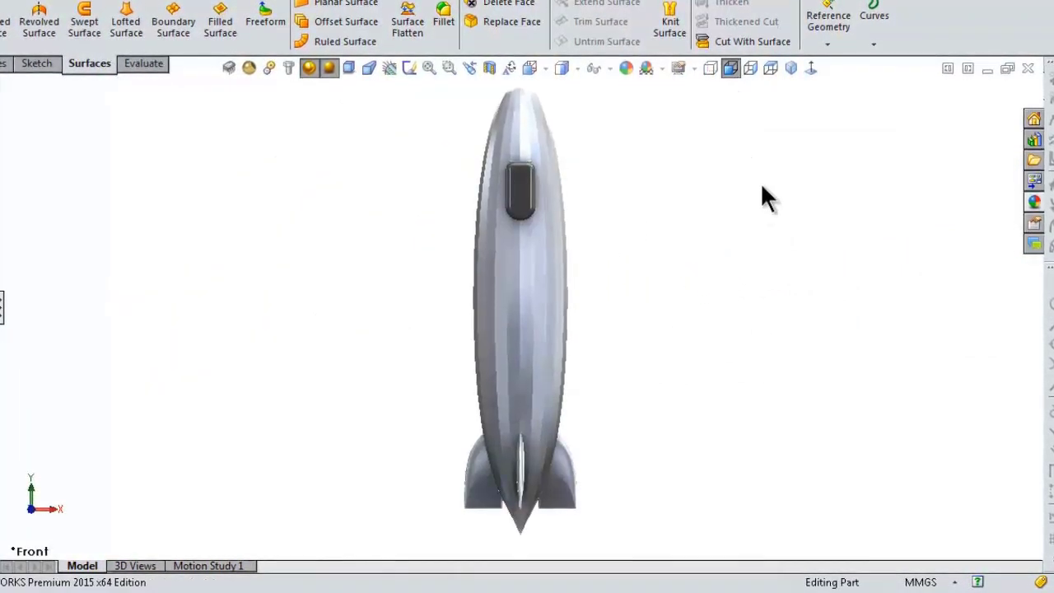
left_click(750, 68)
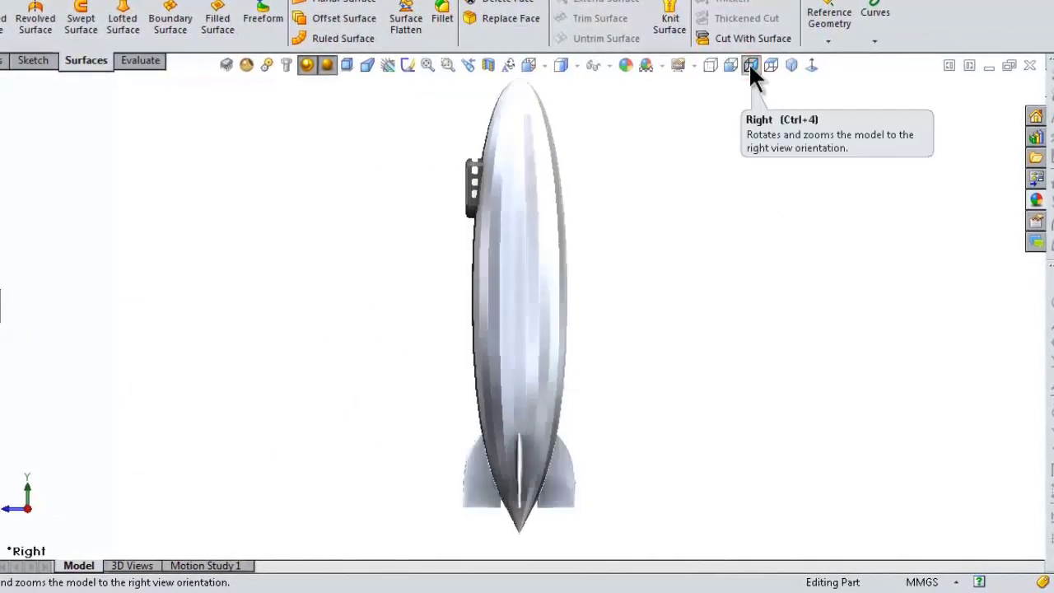
left_click(769, 64)
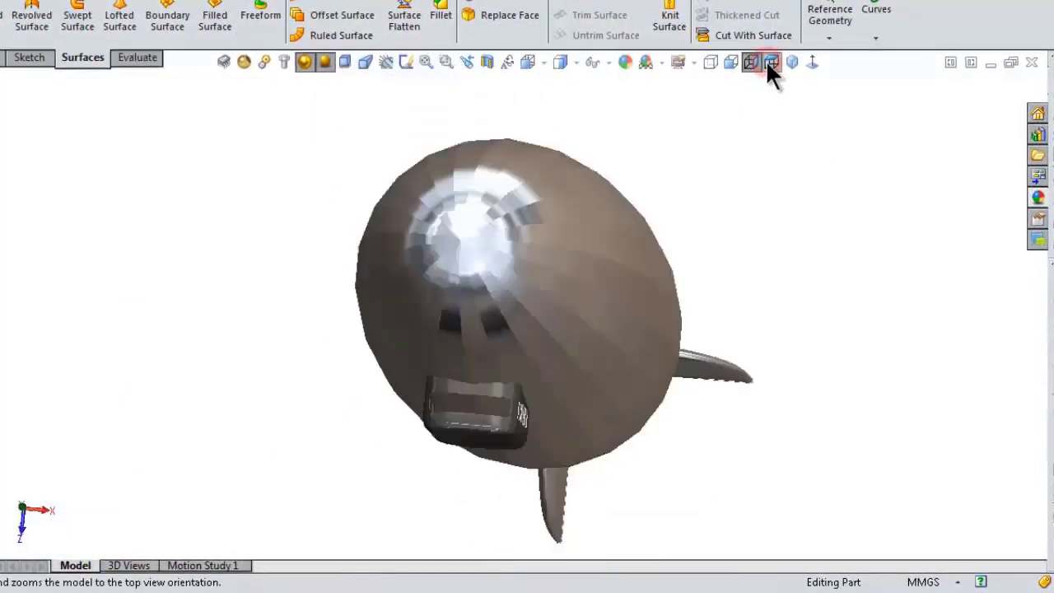
left_click(787, 60)
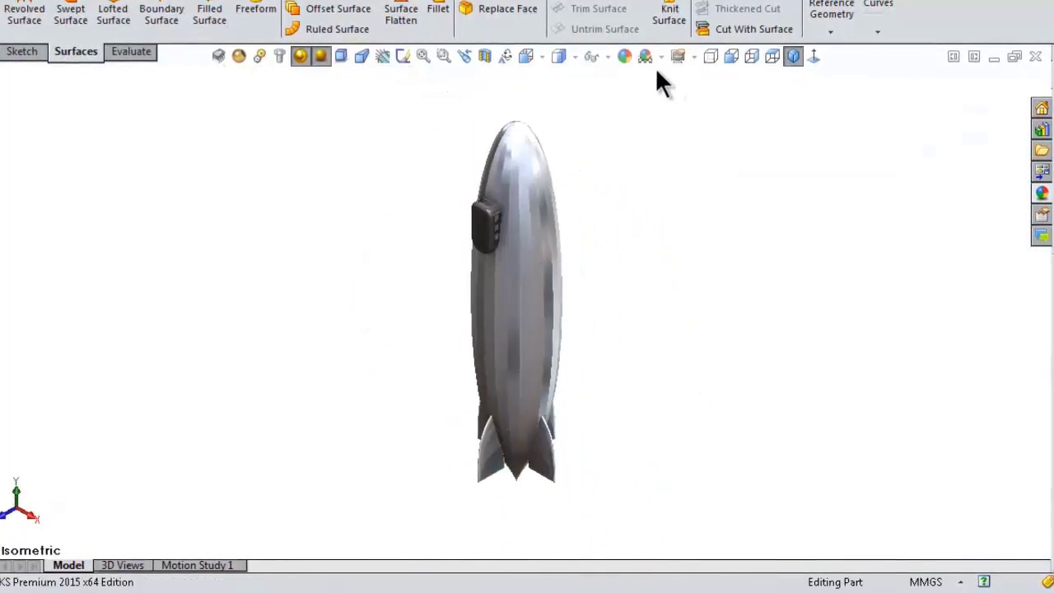
Orbit the airship through side and nose-on views and switch to Shaded without edges.
mouse_move(694, 136)
middle_mouse_down()
mouse_move(461, 142)
mouse_move(510, 146)
middle_mouse_up()
scroll(569, 263, "down", 3)
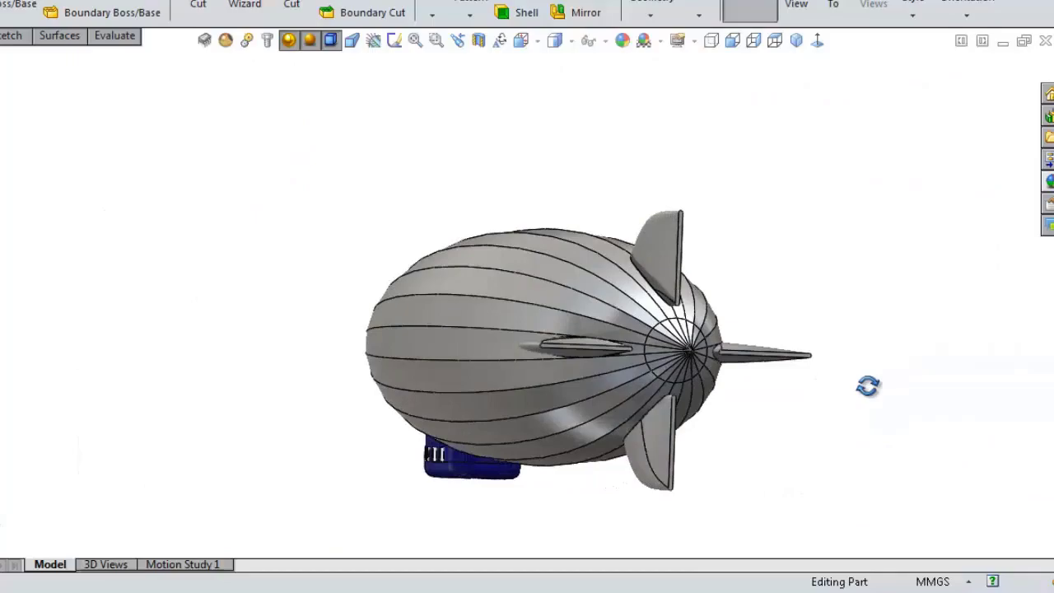
mouse_move(868, 386)
middle_mouse_down()
mouse_move(962, 390)
mouse_move(988, 485)
middle_mouse_up()
mouse_move(776, 366)
middle_mouse_down()
mouse_move(871, 376)
mouse_move(811, 381)
mouse_move(795, 369)
mouse_move(775, 413)
middle_mouse_up()
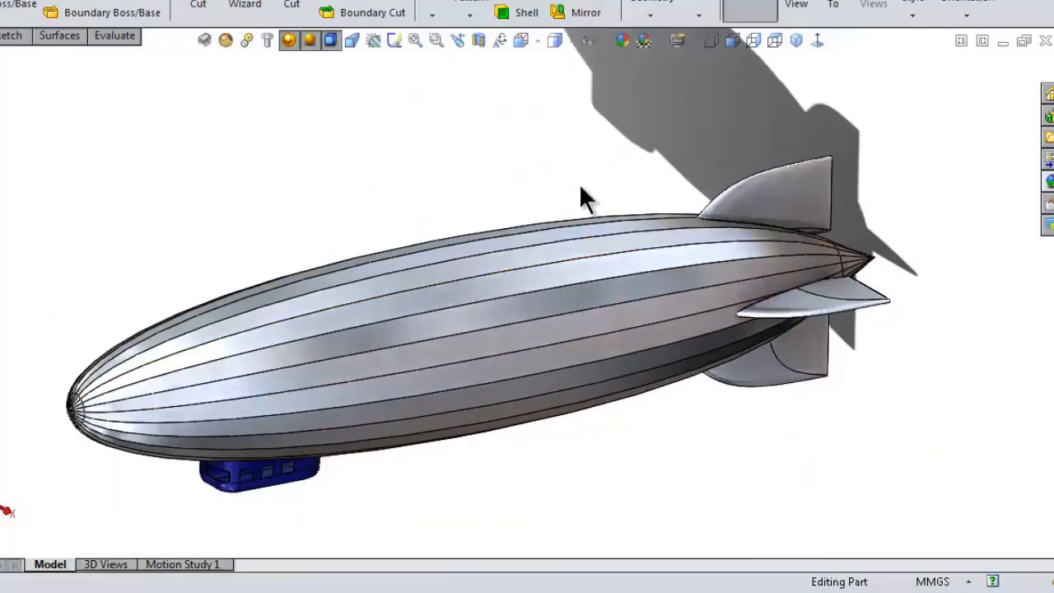
left_click(557, 86)
mouse_move(535, 363)
middle_mouse_down()
mouse_move(525, 366)
mouse_move(530, 335)
mouse_move(543, 344)
mouse_move(432, 359)
middle_mouse_up()
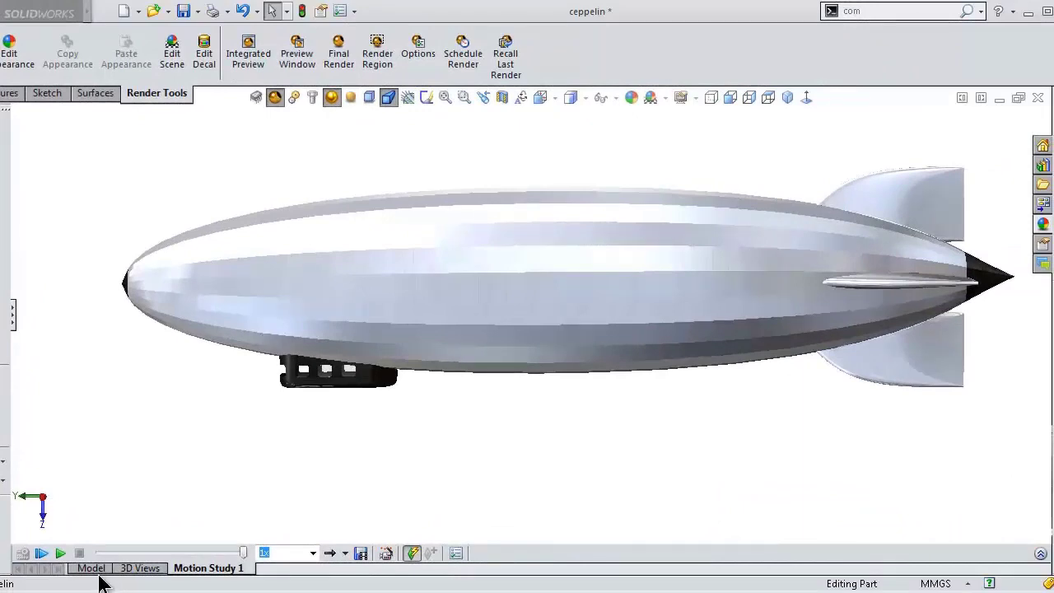
Play Motion Study 1, rolling the airship about its long axis.
left_click(59, 554)
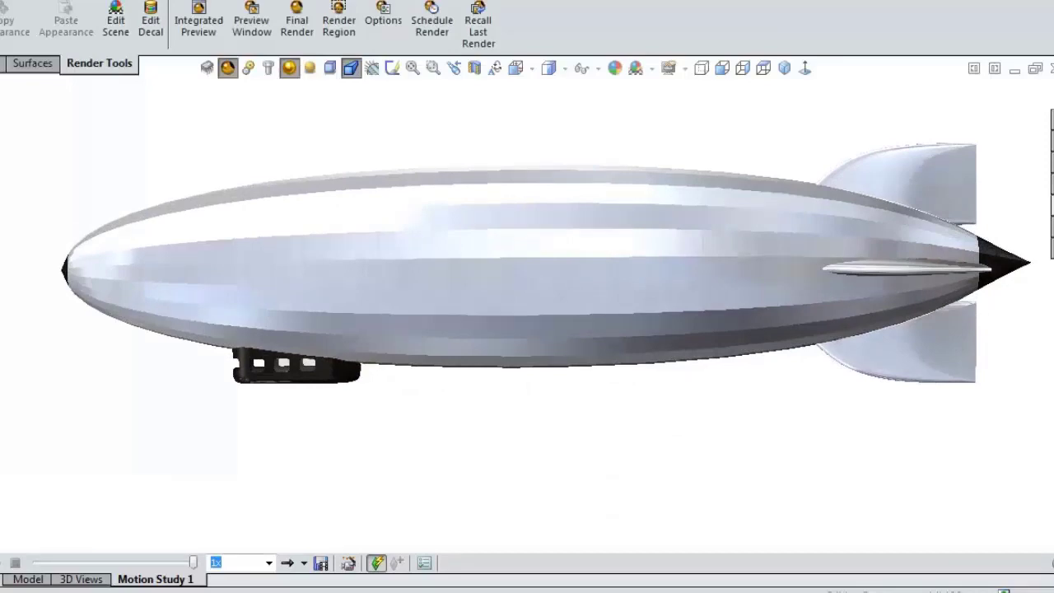
Replay Motion Study 1 from its start.
left_click(4, 563)
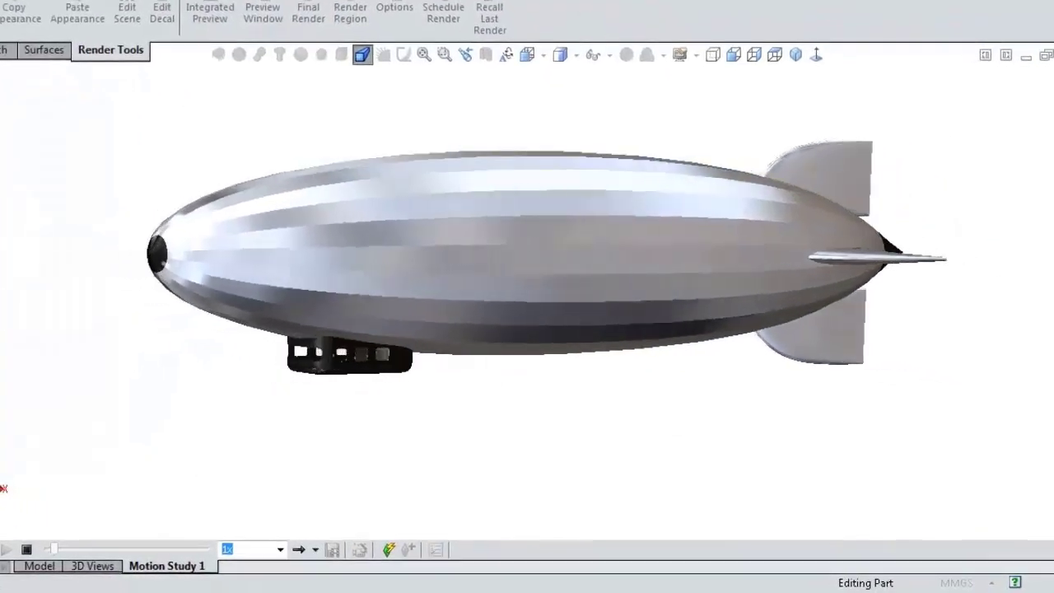